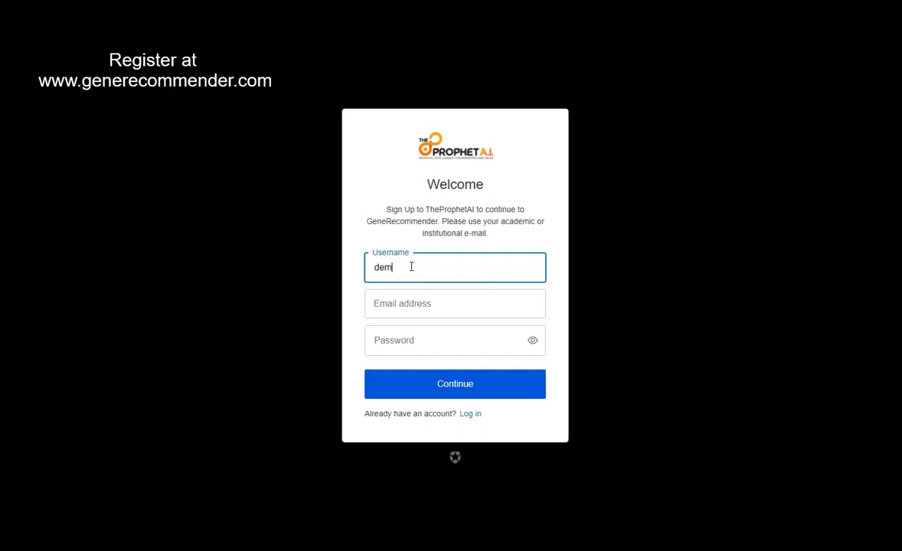
Step: Sign up as 'moaccount' with the institutional e-mail and a browser-suggested strong password
{"action": "type", "text": "ount"}
{"action": "left_click", "coordinate": [420, 300]}
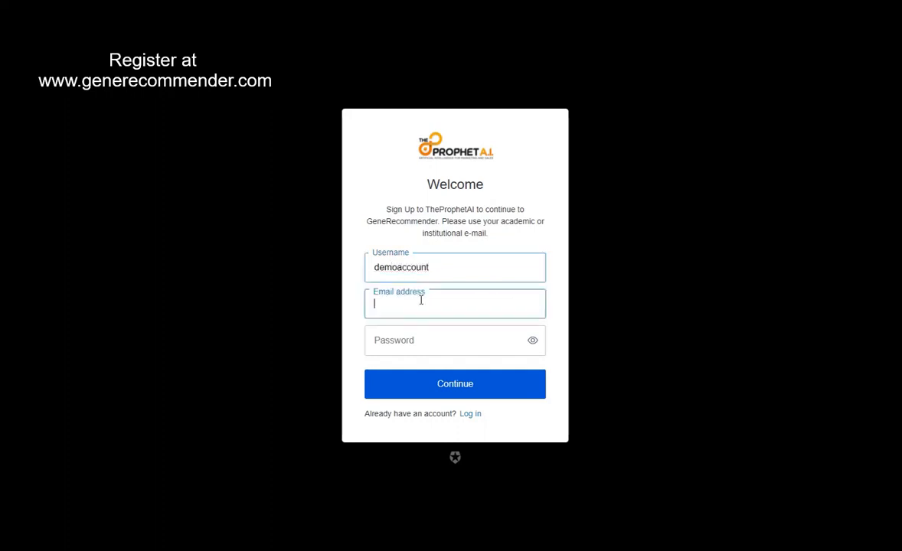
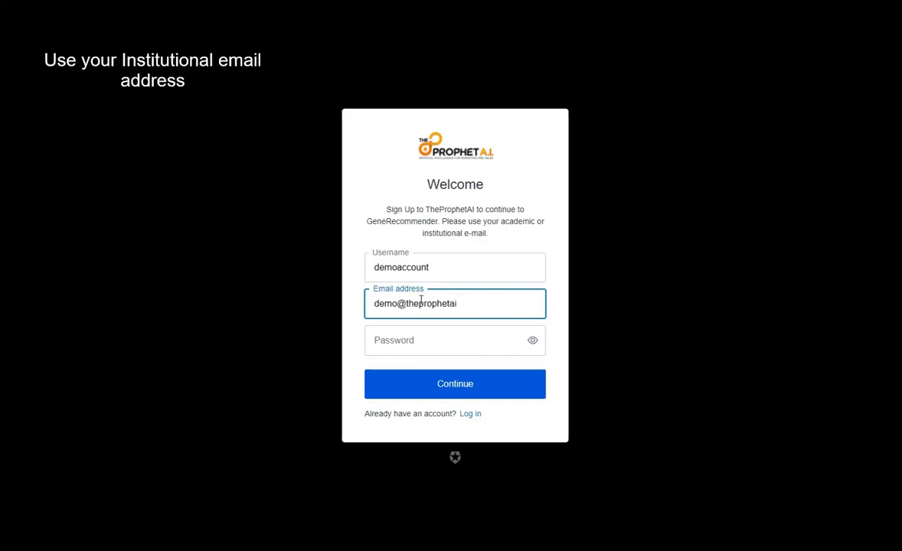
{"action": "left_click", "coordinate": [433, 341]}
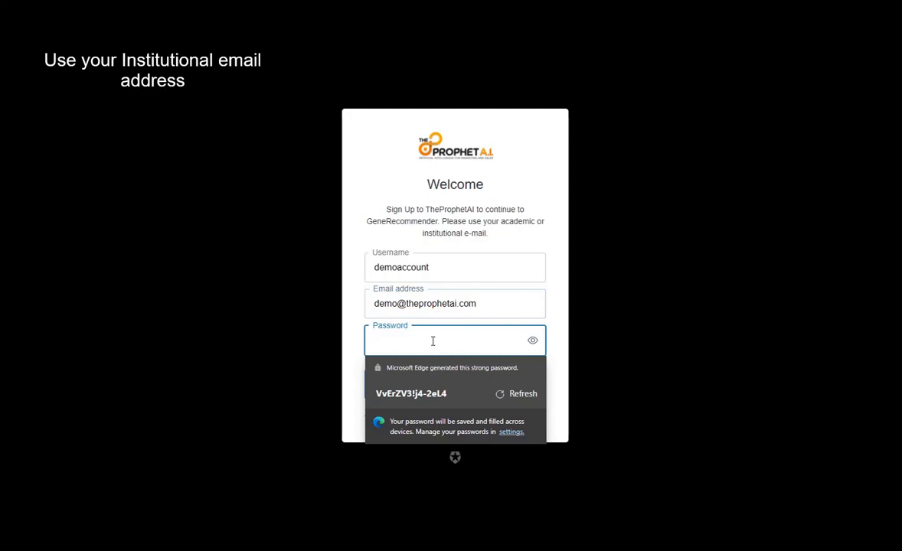
{"action": "left_click", "coordinate": [413, 394]}
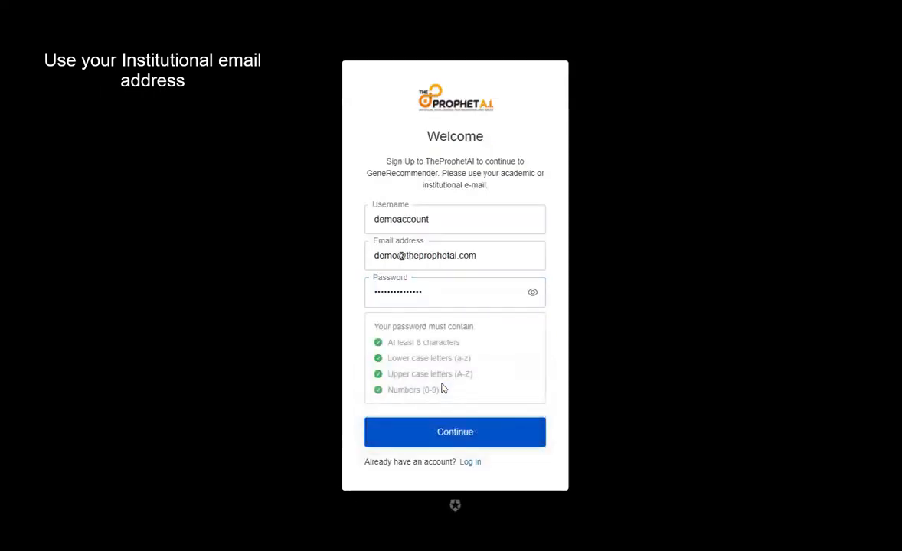
{"action": "left_click", "coordinate": [469, 435]}
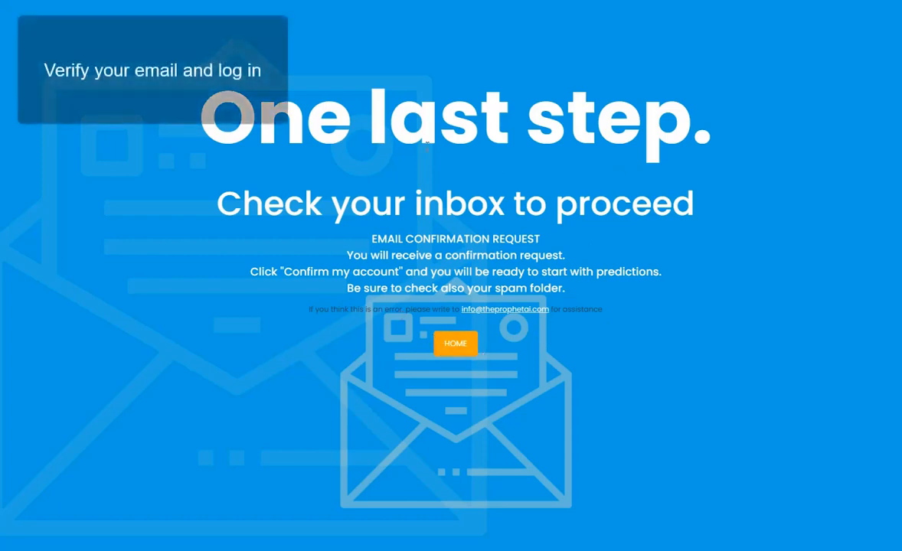
Step: Return home and log in using the autofilled account credentials
{"action": "left_click", "coordinate": [460, 346]}
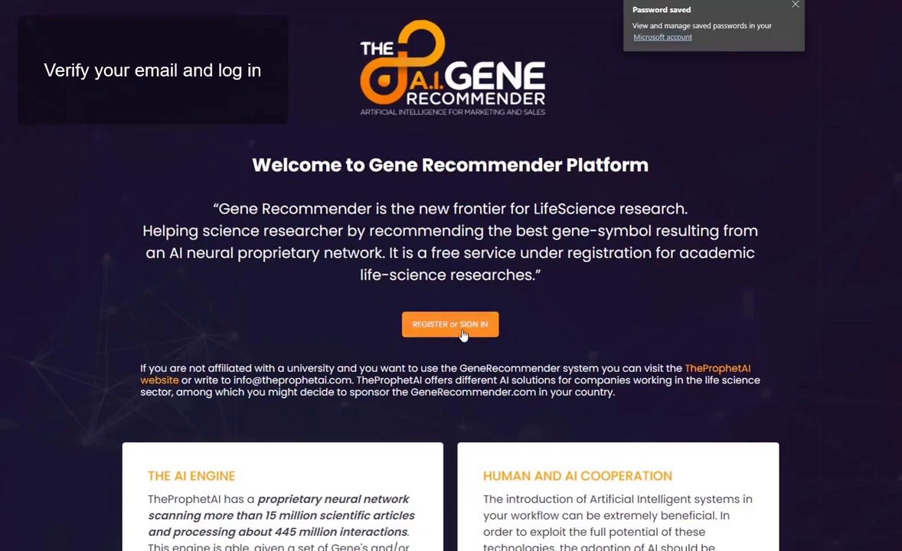
{"action": "left_click", "coordinate": [461, 333]}
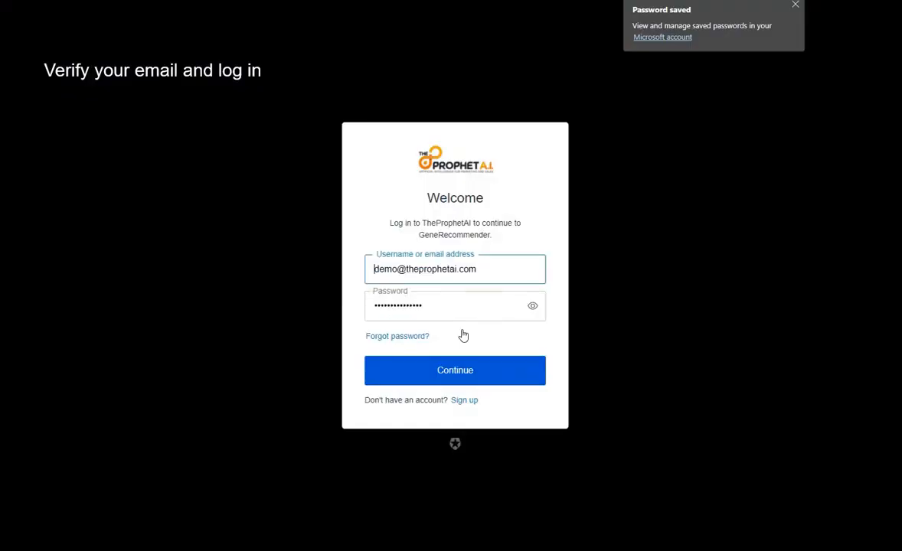
{"action": "left_click", "coordinate": [437, 370]}
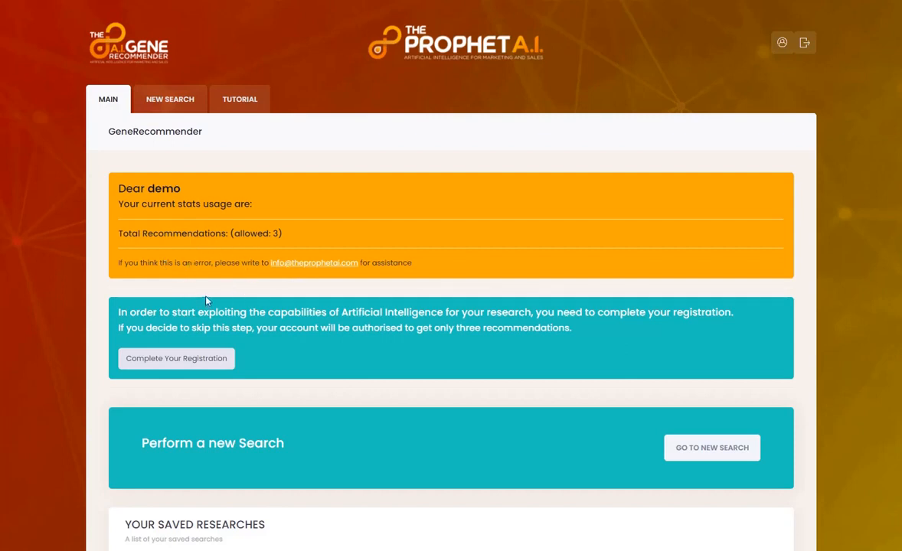
Step: Go to the profile page and bring up the personal-data edit form
{"action": "left_click", "coordinate": [212, 366]}
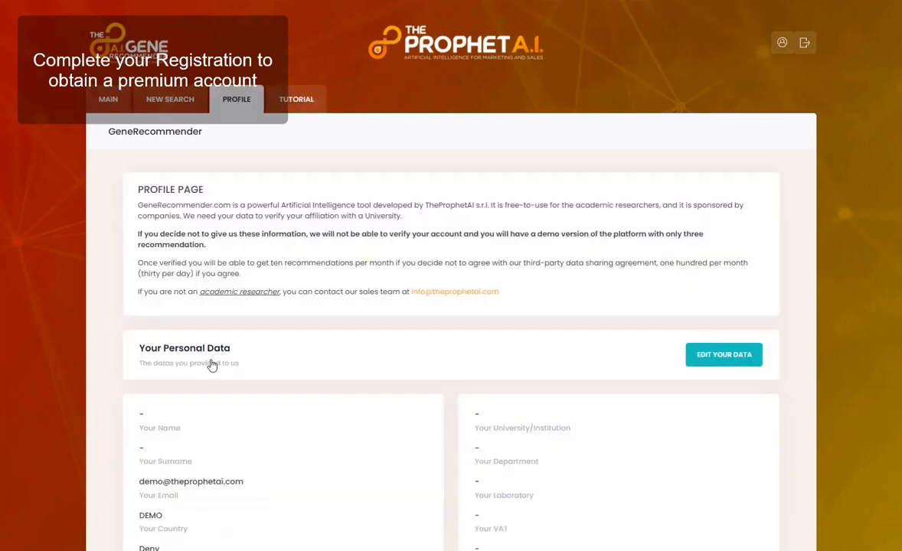
{"action": "scroll", "coordinate": [212, 365], "scroll_direction": "down", "scroll_amount": 2}
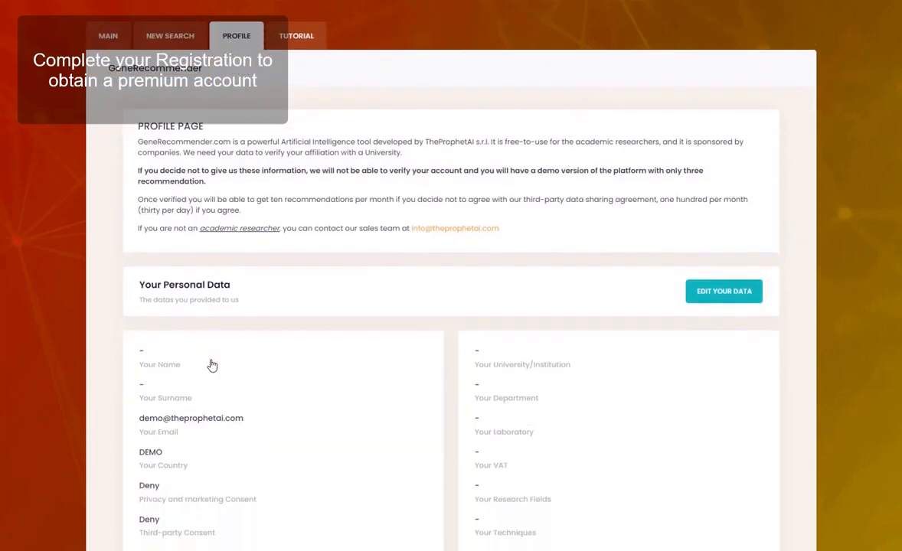
{"action": "scroll", "coordinate": [212, 365], "scroll_direction": "down", "scroll_amount": 2}
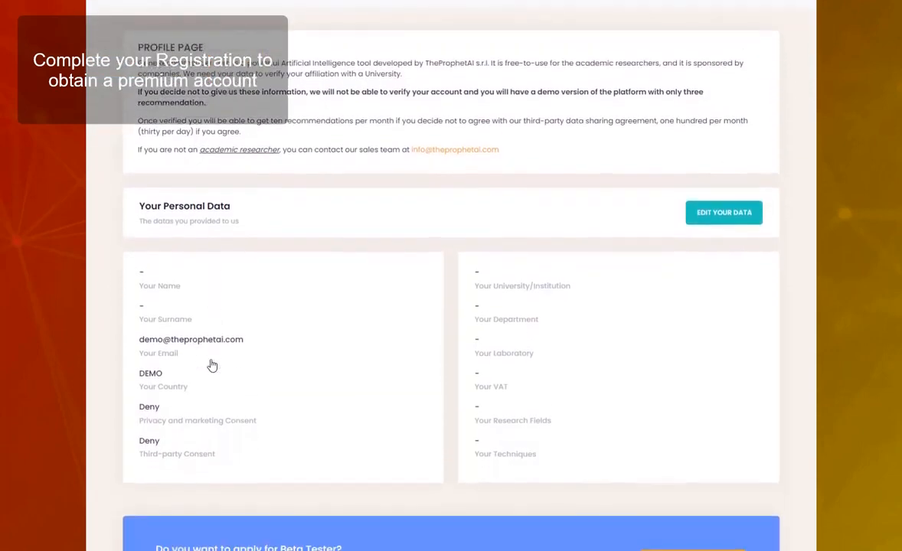
{"action": "left_click", "coordinate": [710, 221]}
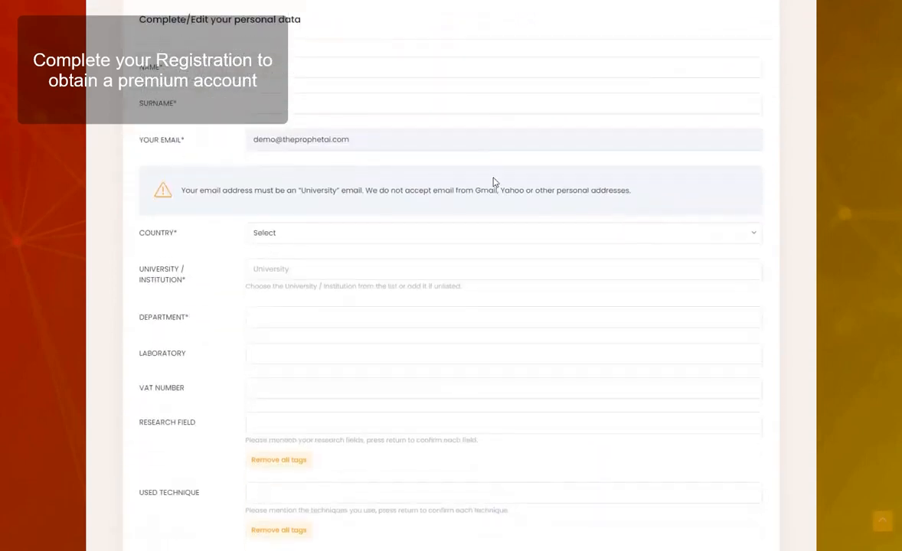
Step: Enter the first name and surname, University of Milan, and department Biology
{"action": "left_click", "coordinate": [335, 73]}
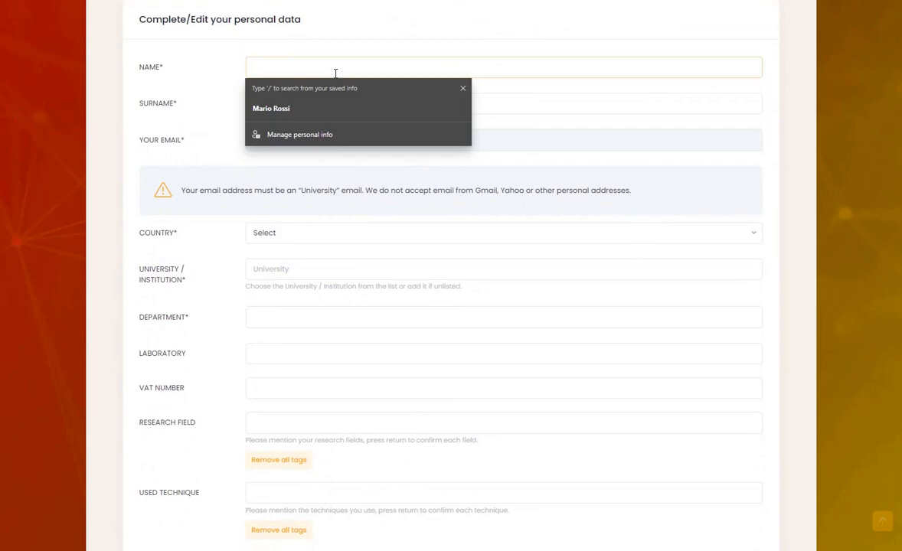
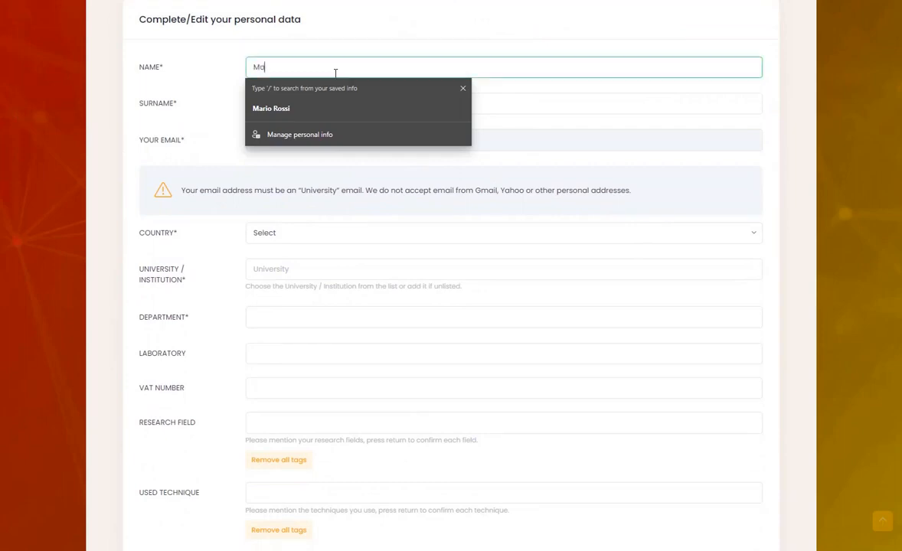
{"action": "left_click", "coordinate": [544, 103]}
{"action": "type", "text": "Rossi"}
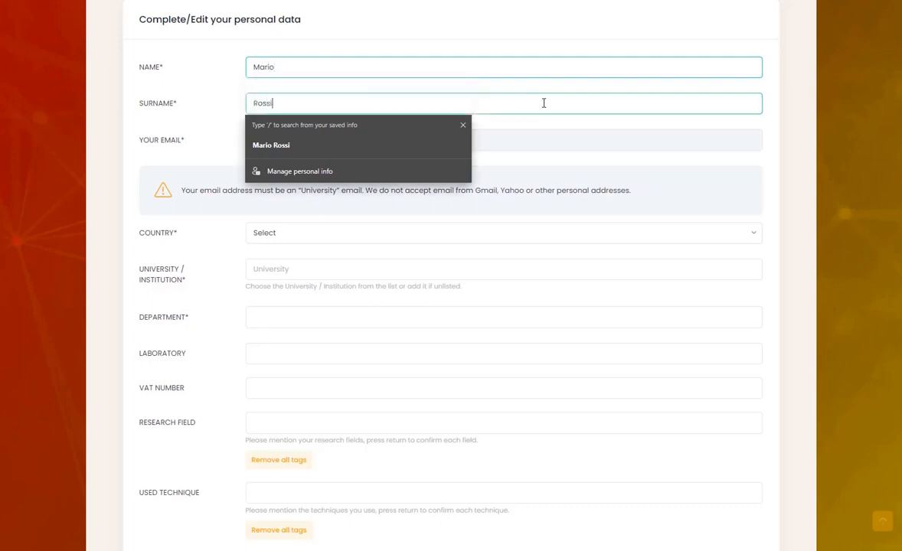
{"action": "left_click", "coordinate": [534, 264]}
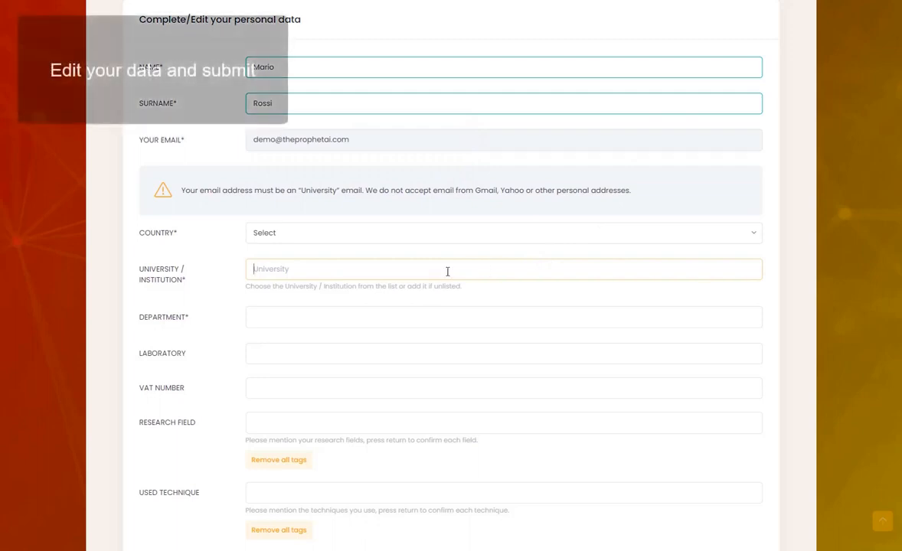
{"action": "type", "text": "Universi"}
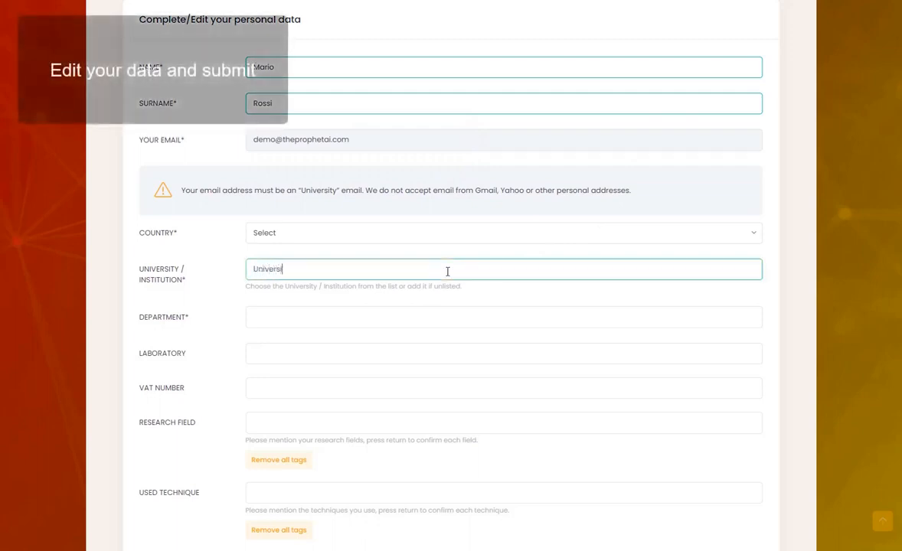
{"action": "type", "text": "ty"}
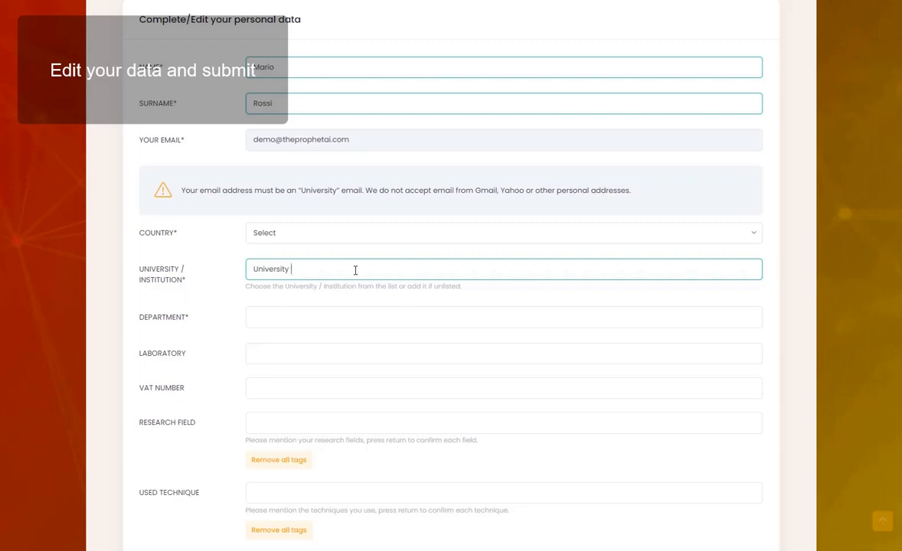
{"action": "type", "text": "f Milano"}
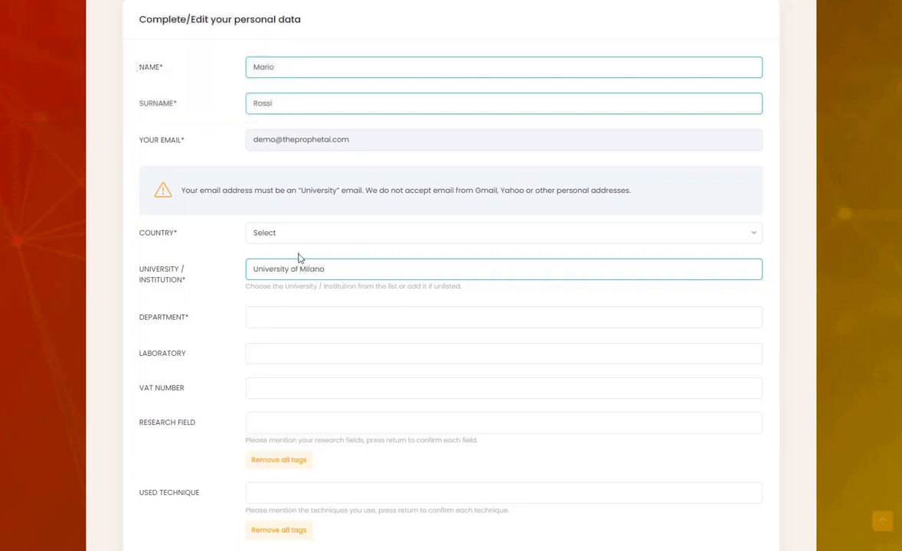
{"action": "left_click", "coordinate": [288, 314]}
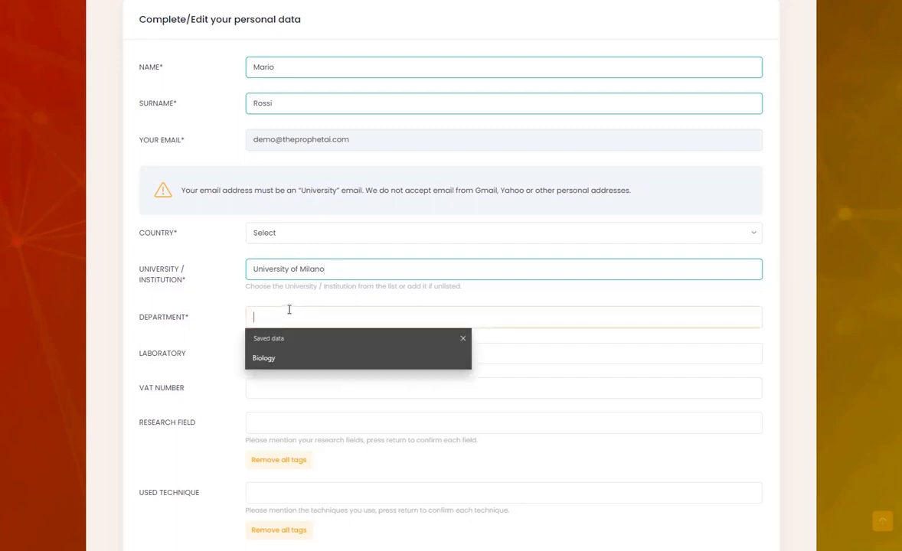
{"action": "type", "text": "Biology"}
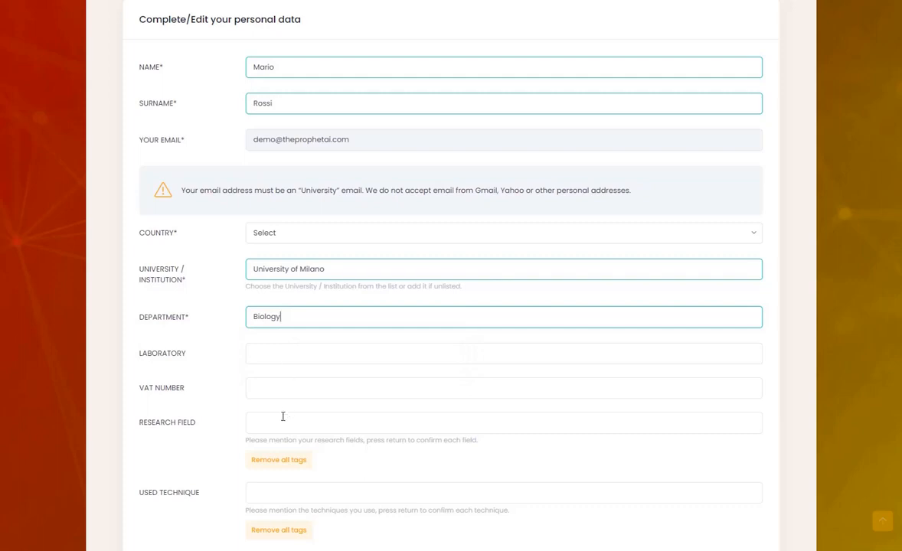
Step: Accept the privacy and marketing consent and submit the profile data
{"action": "scroll", "coordinate": [281, 439], "scroll_direction": "down", "scroll_amount": 1}
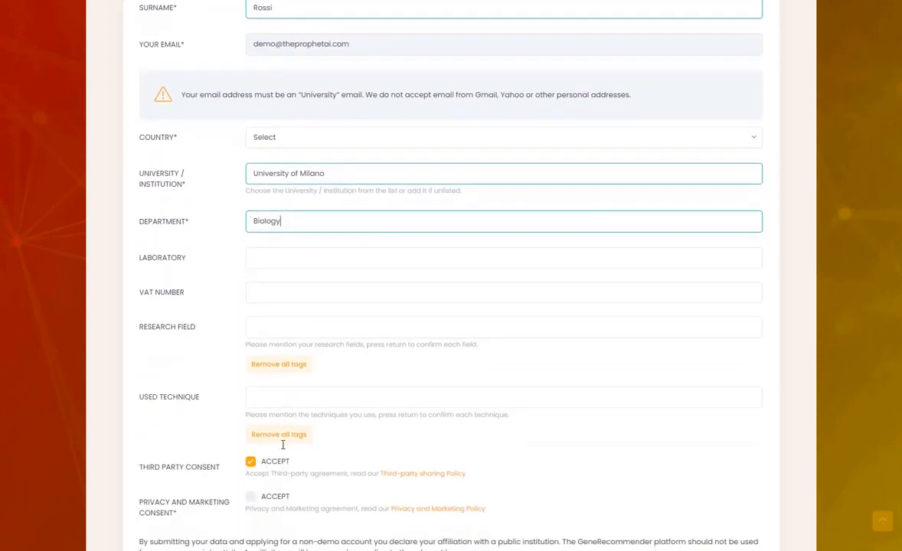
{"action": "left_click", "coordinate": [249, 501]}
{"action": "scroll", "coordinate": [249, 503], "scroll_direction": "down", "scroll_amount": 2}
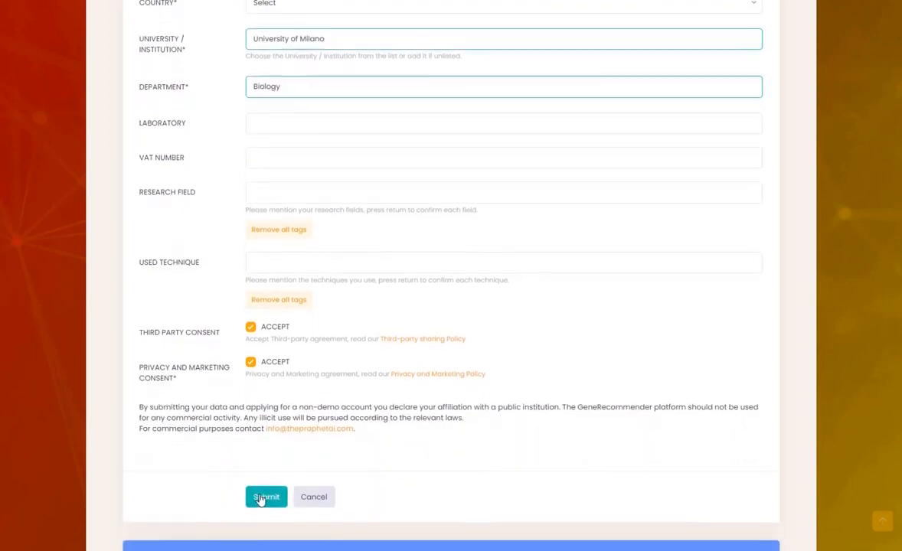
{"action": "left_click", "coordinate": [259, 503]}
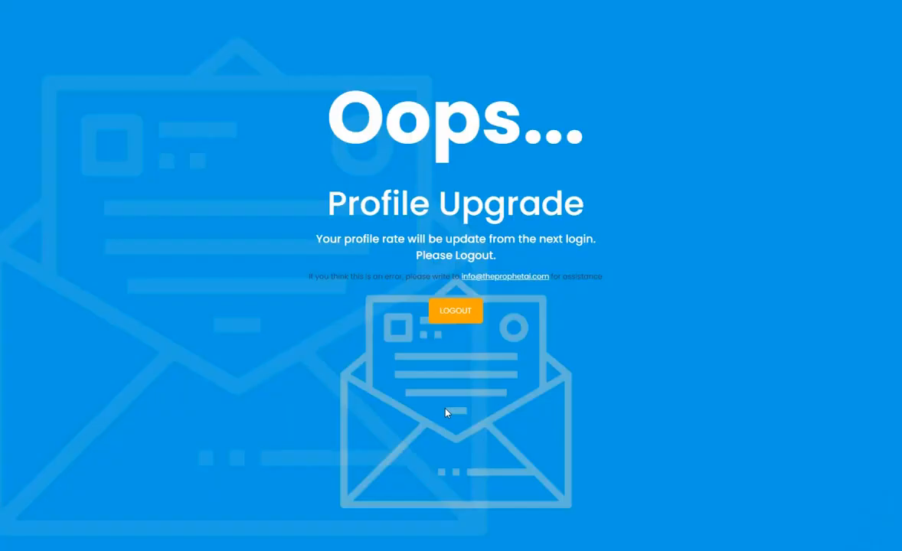
Step: Log out and sign back in with the filled-in credentials so the upgrade applies
{"action": "left_click", "coordinate": [458, 310]}
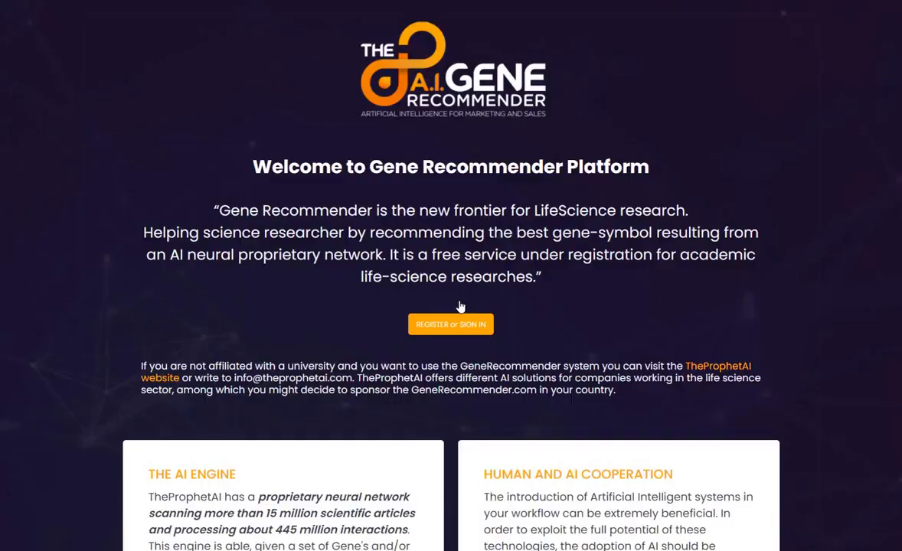
{"action": "left_click", "coordinate": [426, 324]}
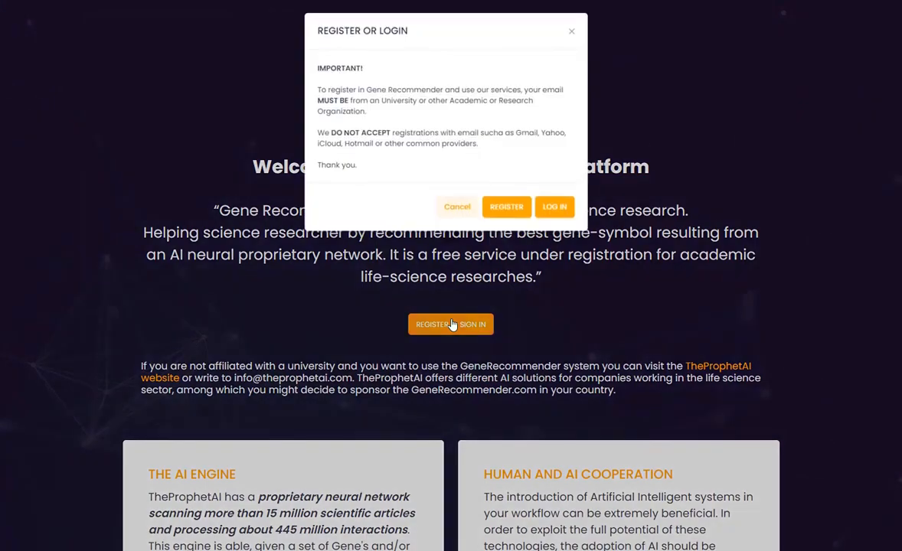
{"action": "left_click", "coordinate": [557, 207]}
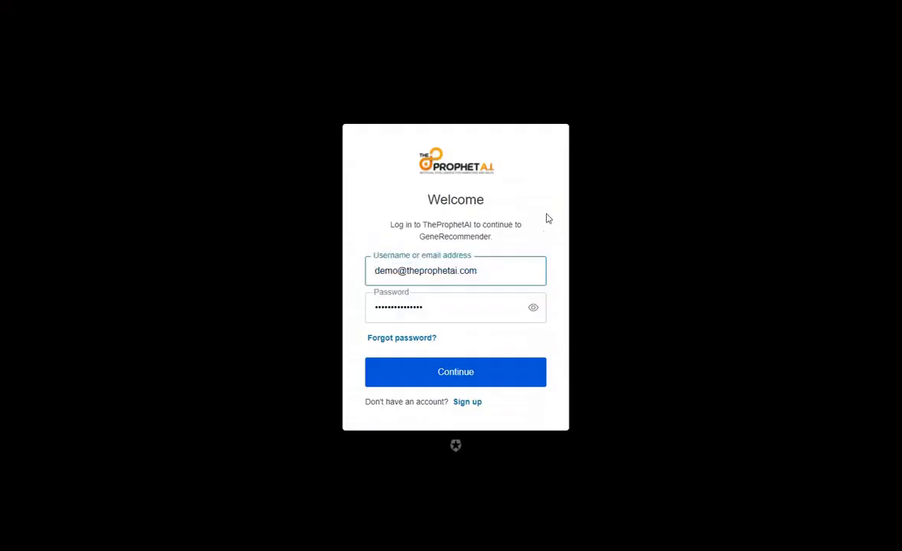
{"action": "left_click", "coordinate": [465, 375]}
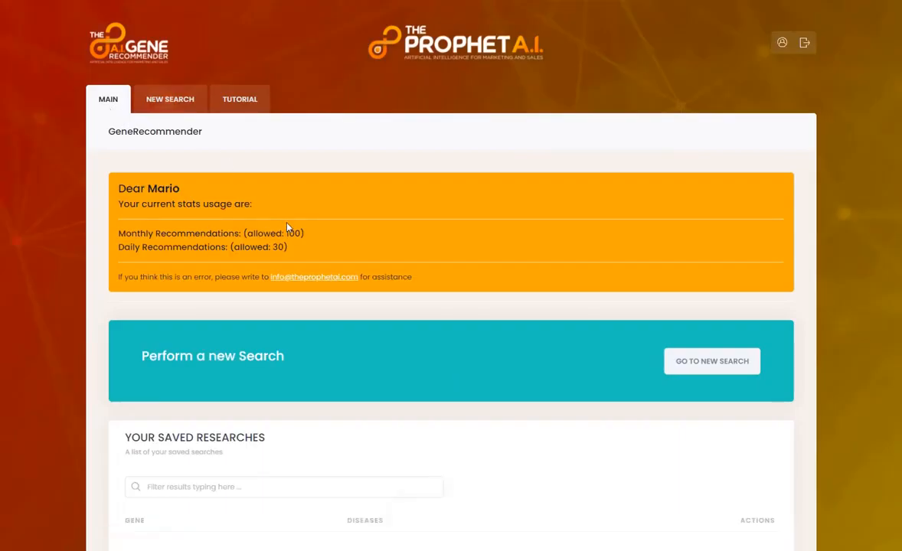
Step: Review the dashboard's 100 monthly and 30 daily allowance and empty search lists
{"action": "scroll", "coordinate": [285, 221], "scroll_direction": "down", "scroll_amount": 1}
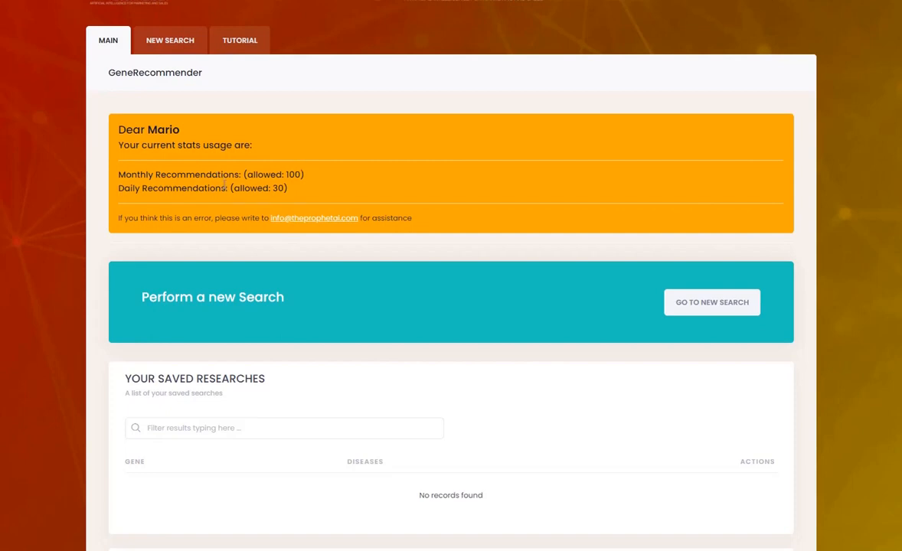
{"action": "scroll", "coordinate": [278, 200], "scroll_direction": "down", "scroll_amount": 3}
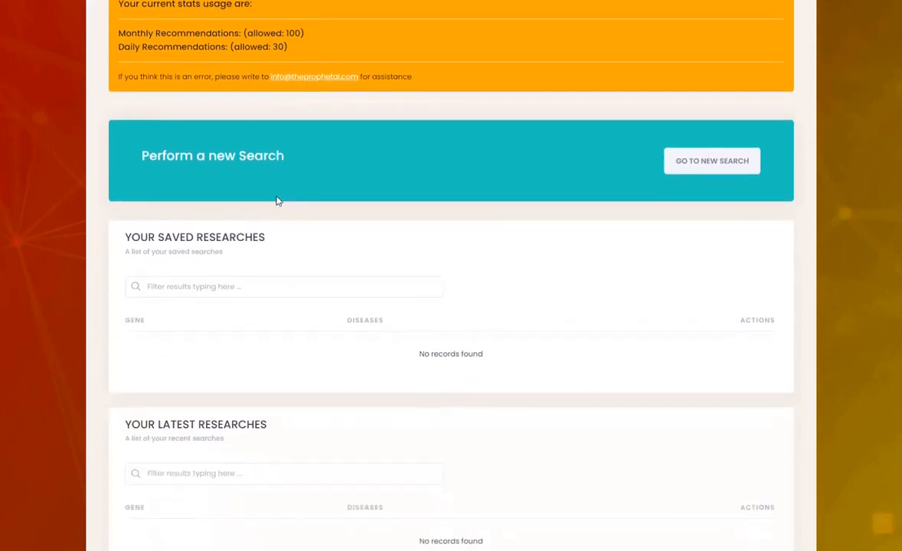
{"action": "scroll", "coordinate": [278, 201], "scroll_direction": "down", "scroll_amount": 3}
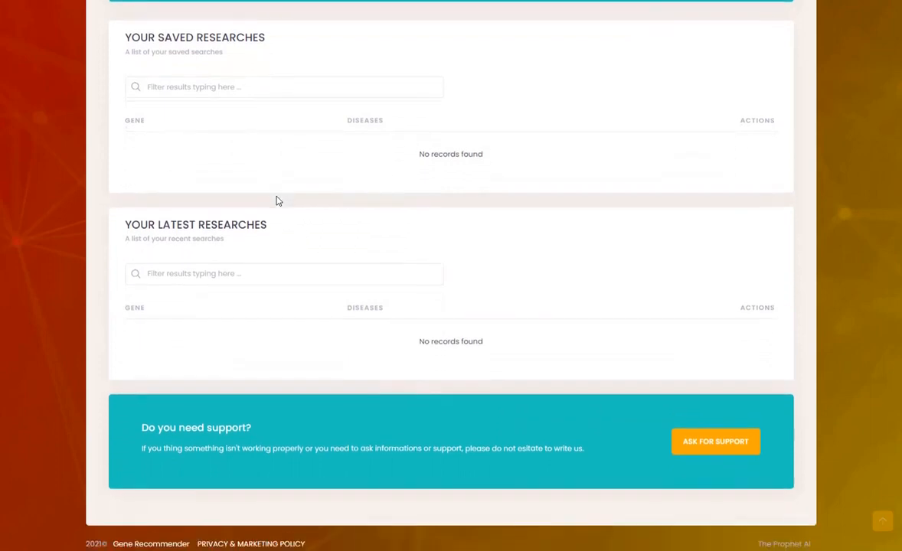
{"action": "scroll", "coordinate": [279, 187], "scroll_direction": "up", "scroll_amount": 3}
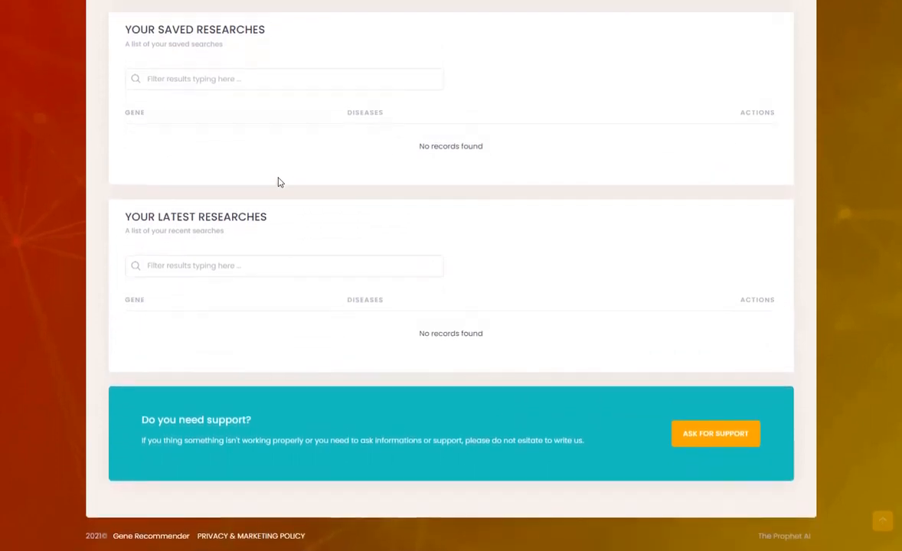
{"action": "scroll", "coordinate": [279, 182], "scroll_direction": "up", "scroll_amount": 4}
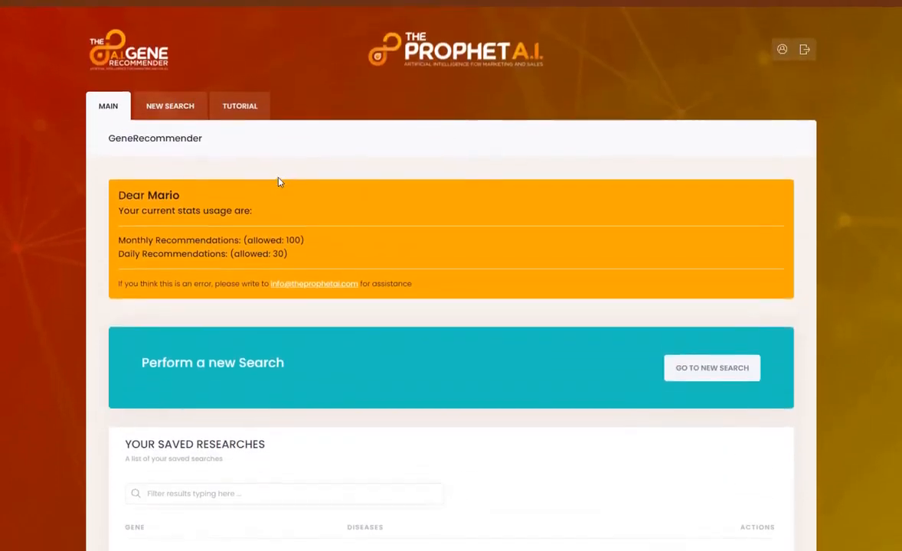
{"action": "left_click", "coordinate": [782, 44]}
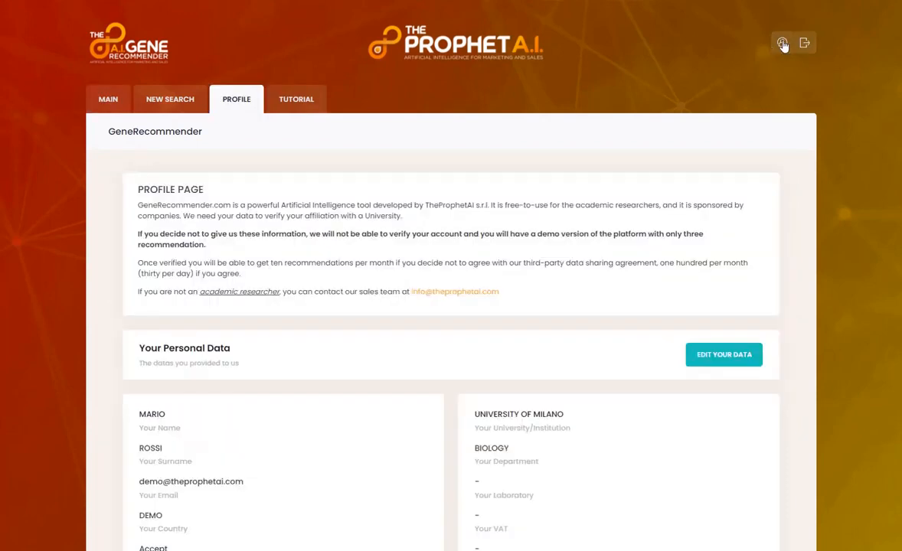
{"action": "scroll", "coordinate": [607, 265], "scroll_direction": "down", "scroll_amount": 2}
{"action": "scroll", "coordinate": [608, 266], "scroll_direction": "down", "scroll_amount": 2}
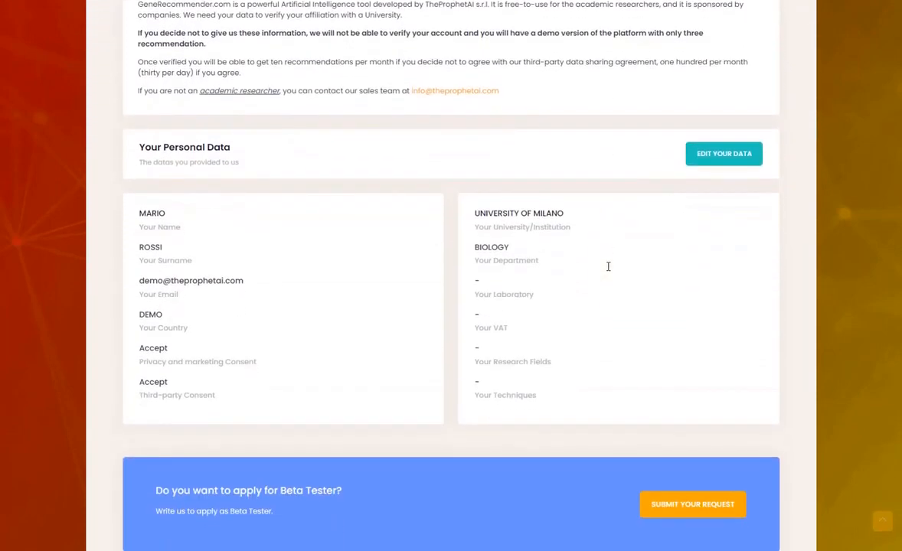
{"action": "scroll", "coordinate": [608, 266], "scroll_direction": "up", "scroll_amount": 3}
{"action": "scroll", "coordinate": [608, 266], "scroll_direction": "up", "scroll_amount": 1}
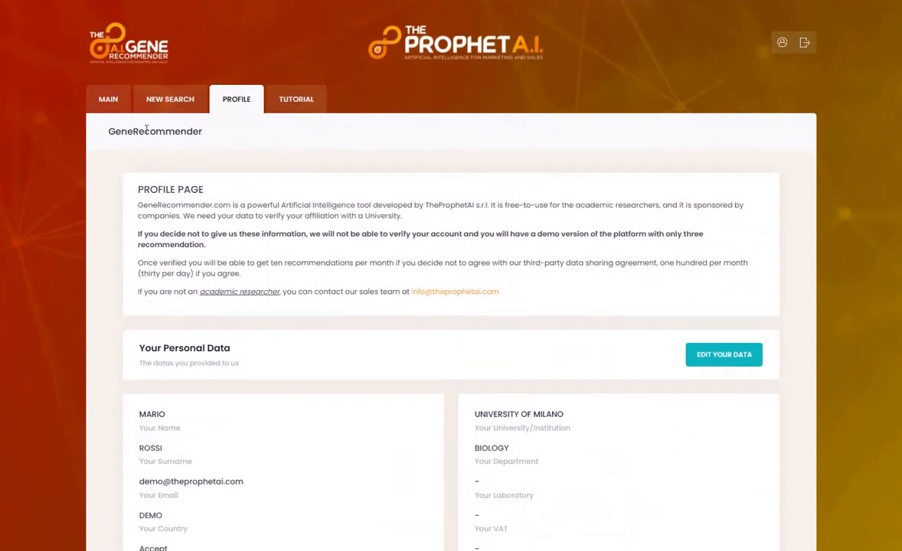
{"action": "left_click", "coordinate": [113, 110]}
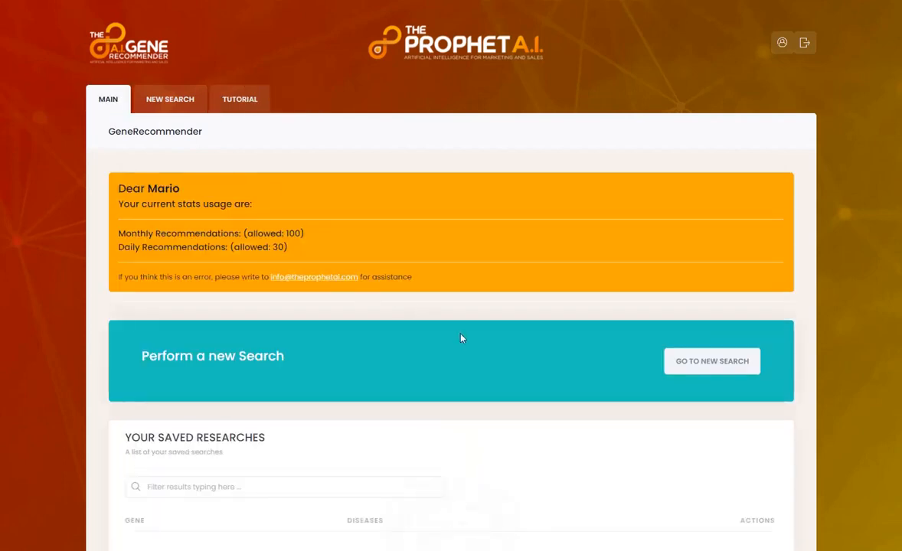
{"action": "scroll", "coordinate": [461, 339], "scroll_direction": "down", "scroll_amount": 1}
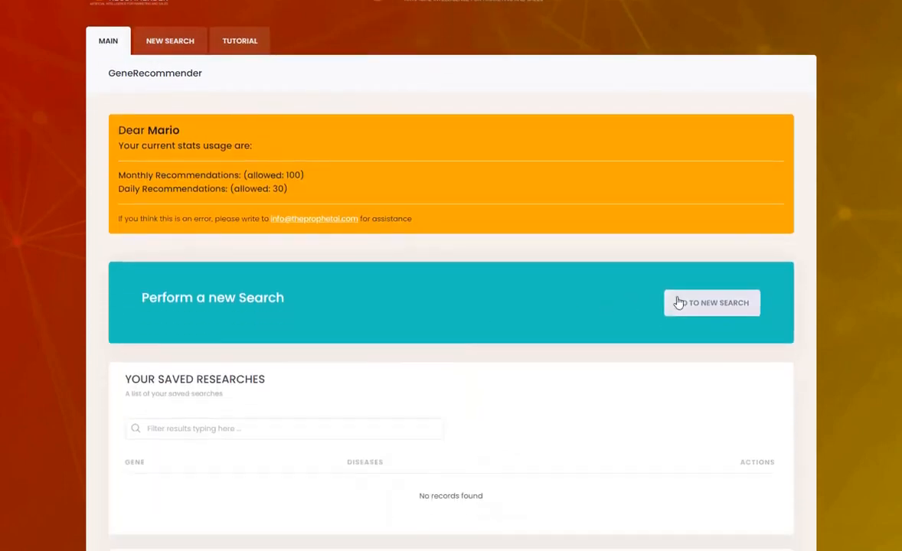
{"action": "scroll", "coordinate": [678, 303], "scroll_direction": "down", "scroll_amount": 1}
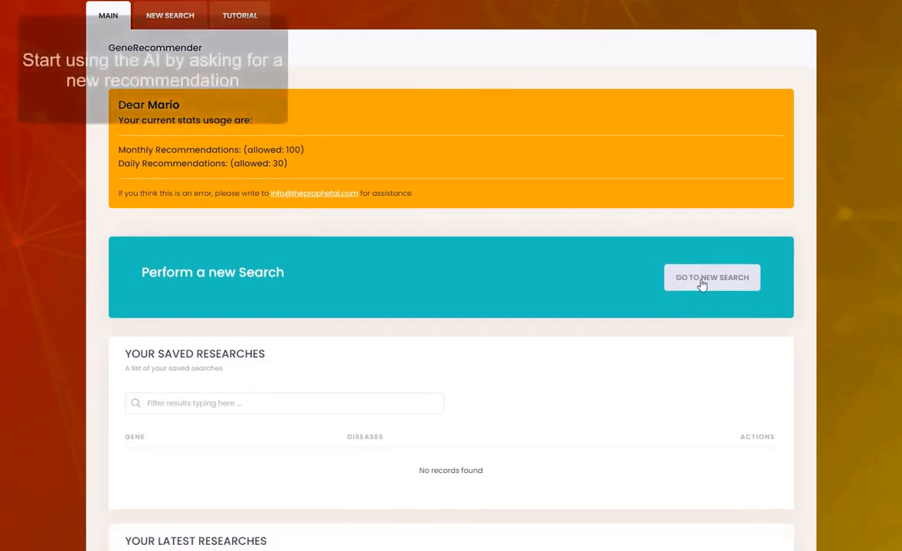
Step: Start a new search and add kcnj11 as the first gene
{"action": "left_click", "coordinate": [701, 284]}
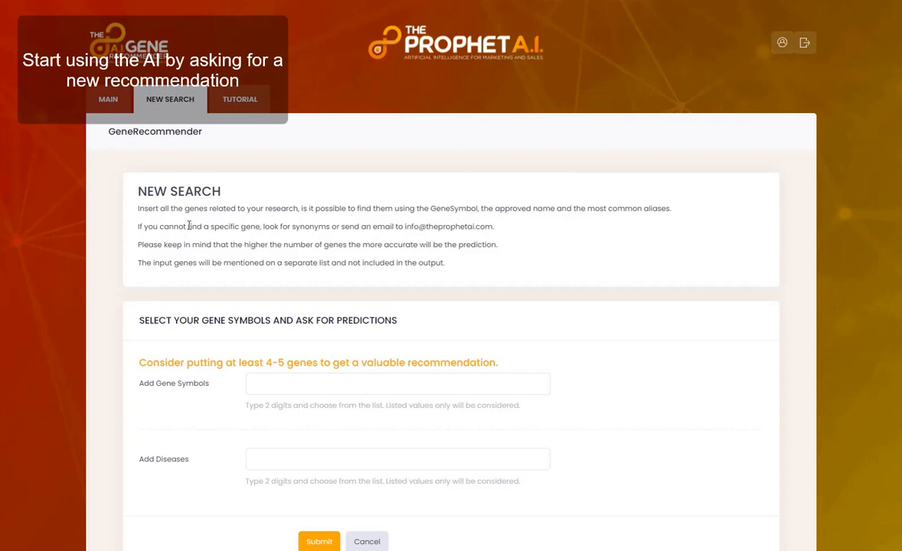
{"action": "scroll", "coordinate": [288, 322], "scroll_direction": "down", "scroll_amount": 2}
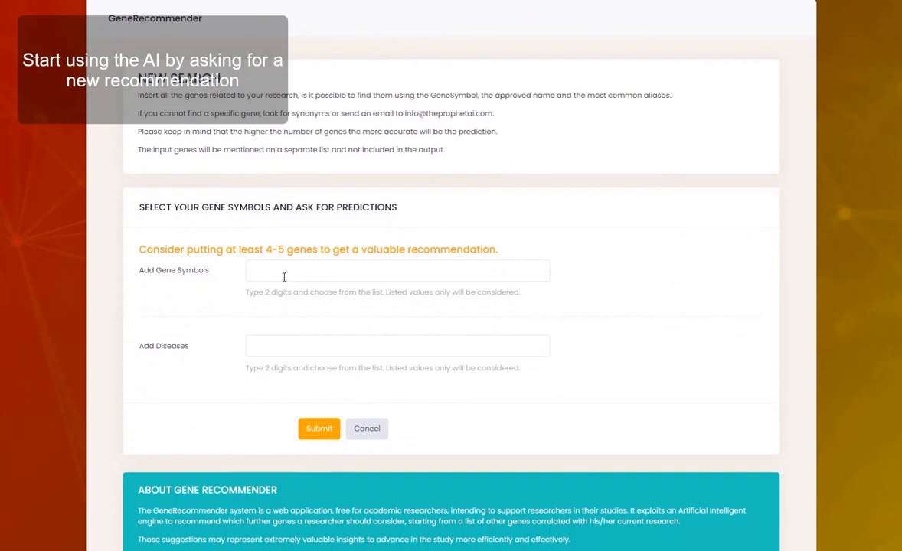
{"action": "left_click", "coordinate": [284, 276]}
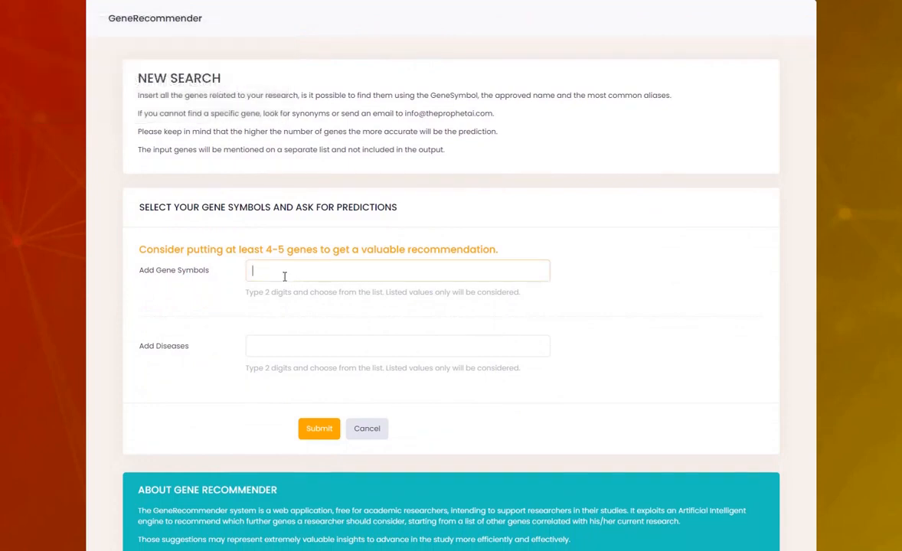
{"action": "type", "text": "KC"}
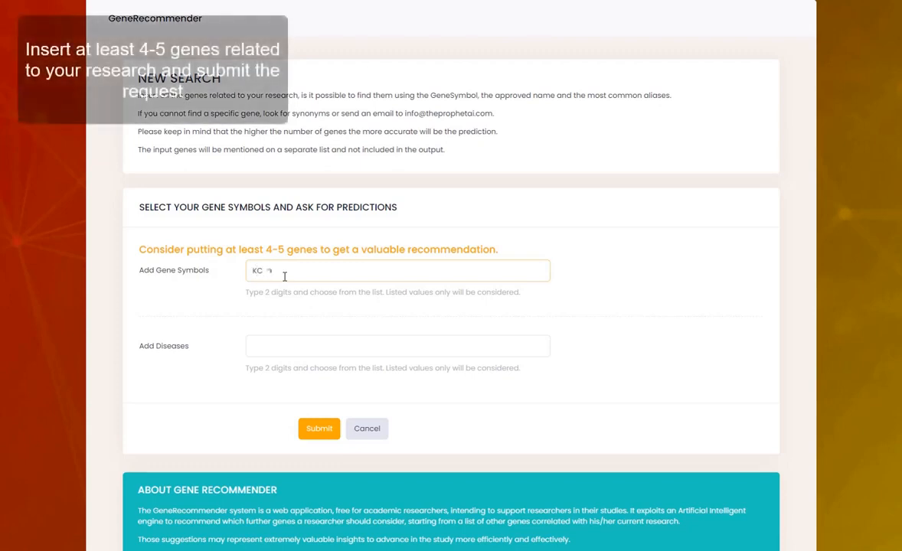
{"action": "type", "text": "NJ11"}
{"action": "left_click", "coordinate": [294, 297]}
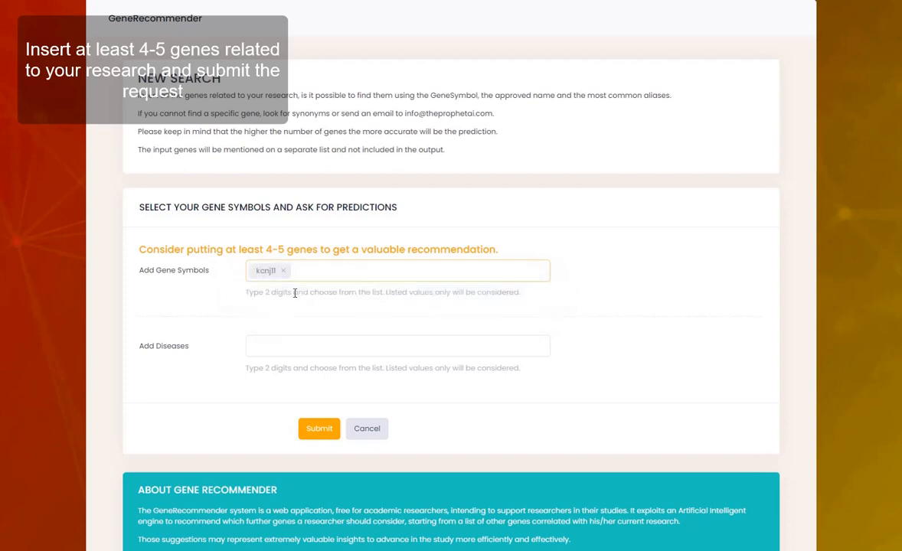
Step: Add wfs1, hnf1b, gck and abcc8 to the gene list
{"action": "type", "text": "WFS1"}
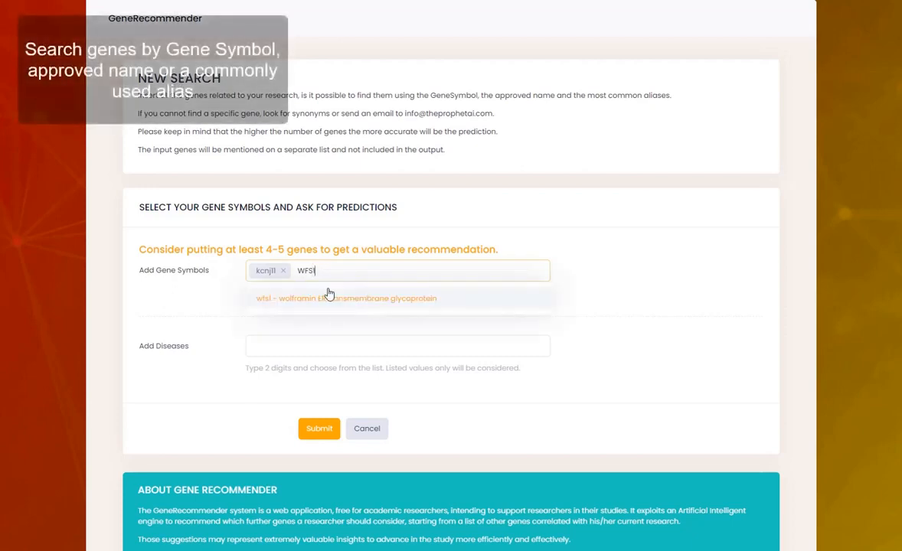
{"action": "left_click", "coordinate": [330, 296]}
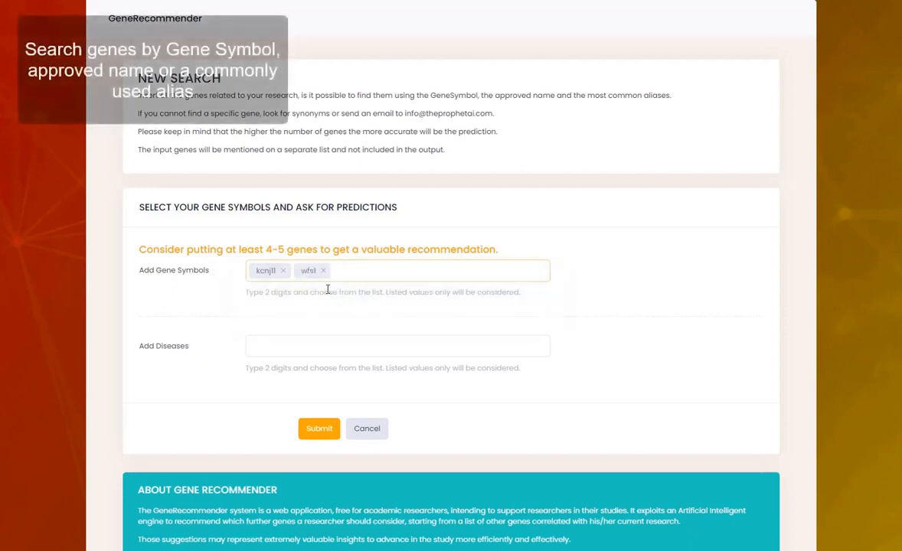
{"action": "type", "text": "HNF1B"}
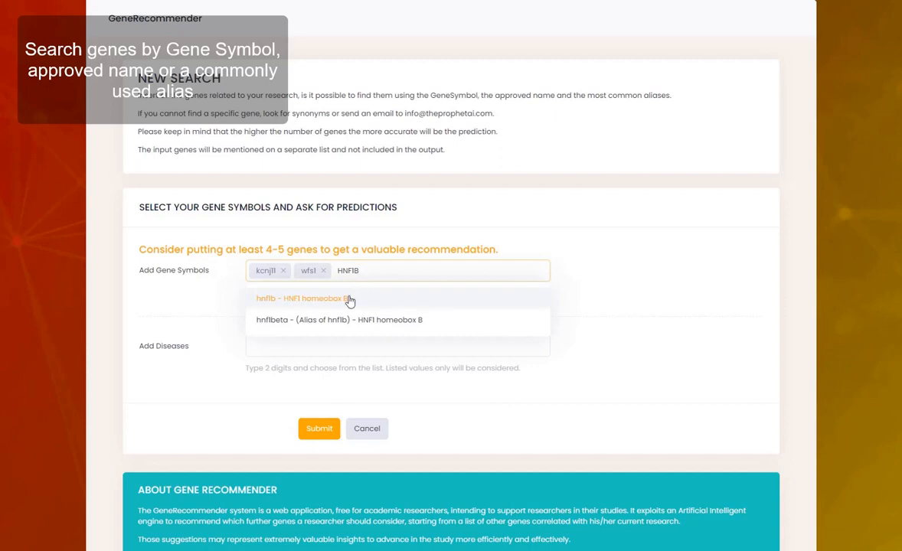
{"action": "left_click", "coordinate": [349, 296]}
{"action": "type", "text": "GLUCO"}
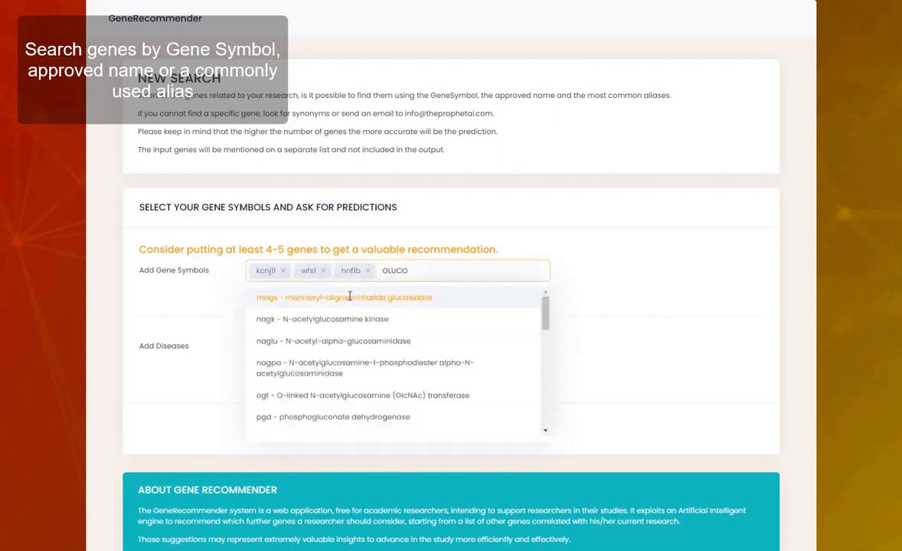
{"action": "type", "text": "K"}
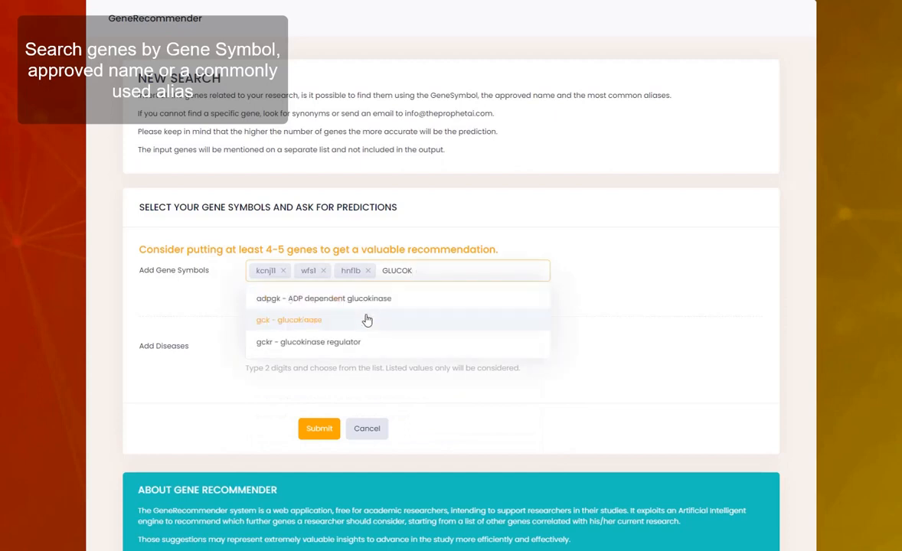
{"action": "left_click", "coordinate": [366, 319]}
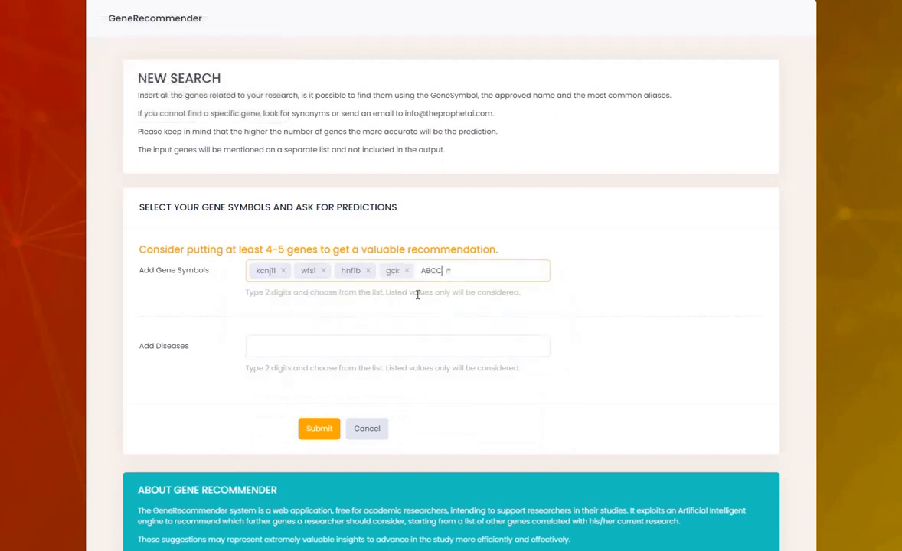
{"action": "left_click", "coordinate": [425, 298]}
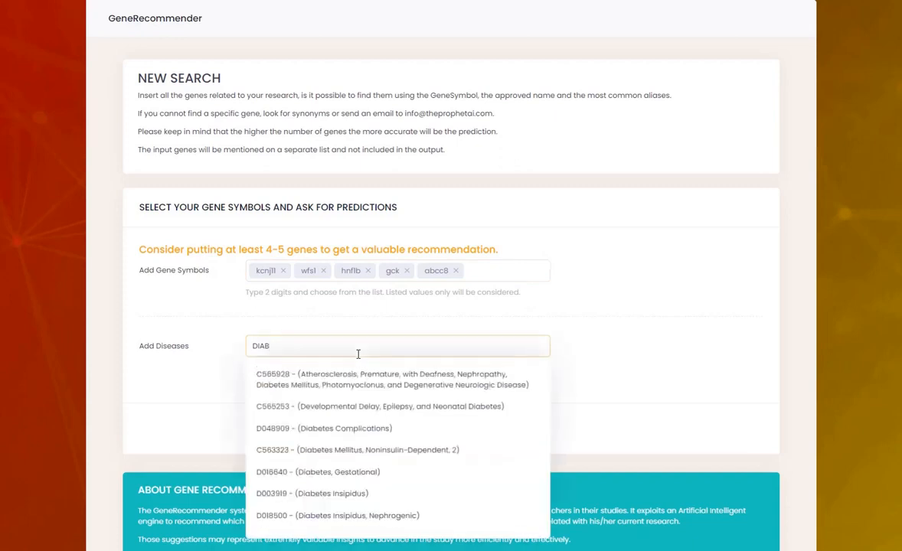
Step: Choose D003919 Diabetes Insipidus as the disease and submit the search
{"action": "left_click", "coordinate": [367, 497]}
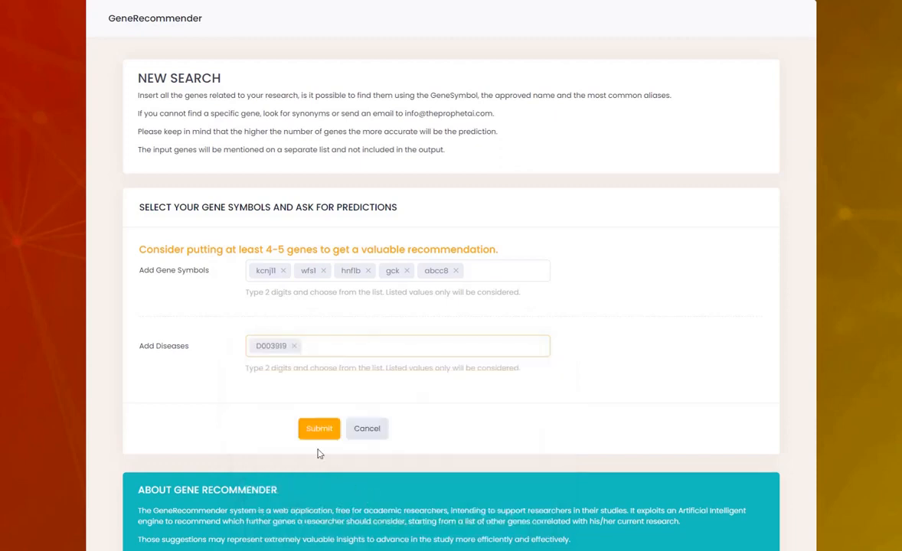
{"action": "scroll", "coordinate": [320, 405], "scroll_direction": "down", "scroll_amount": 1}
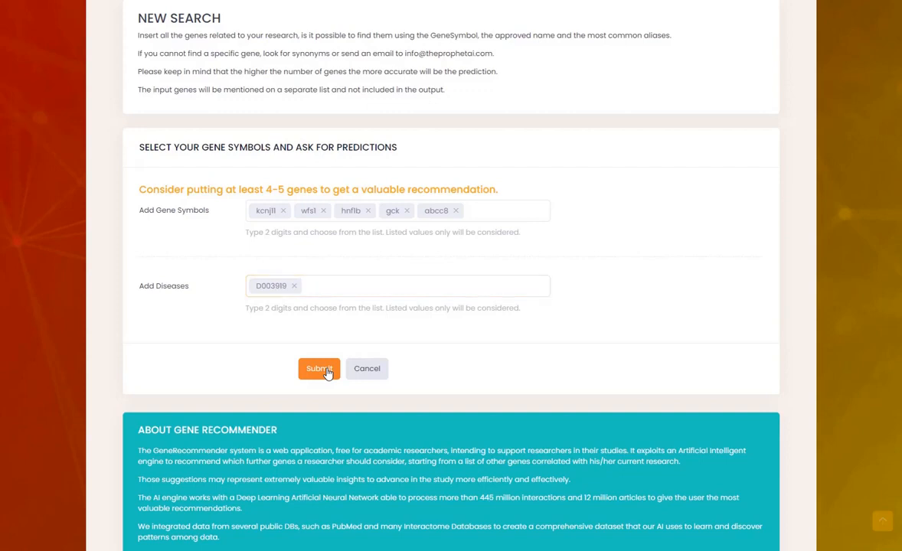
{"action": "left_click", "coordinate": [320, 369]}
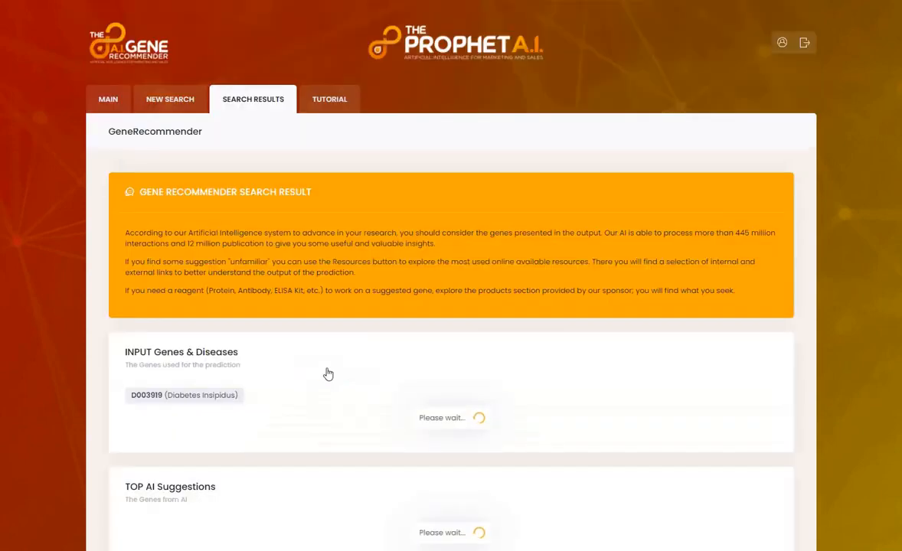
{"action": "scroll", "coordinate": [328, 374], "scroll_direction": "down", "scroll_amount": 2}
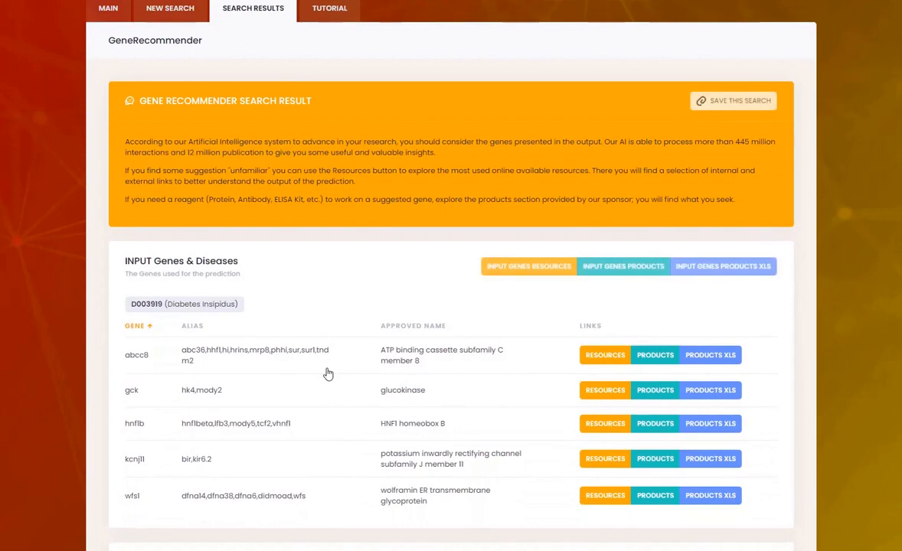
{"action": "scroll", "coordinate": [328, 373], "scroll_direction": "down", "scroll_amount": 1}
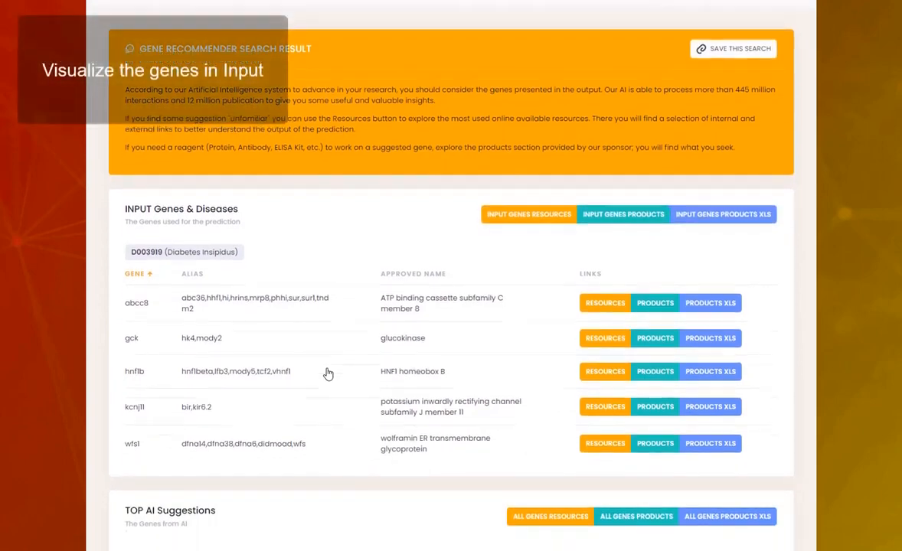
{"action": "scroll", "coordinate": [328, 374], "scroll_direction": "down", "scroll_amount": 1}
{"action": "scroll", "coordinate": [328, 374], "scroll_direction": "down", "scroll_amount": 1}
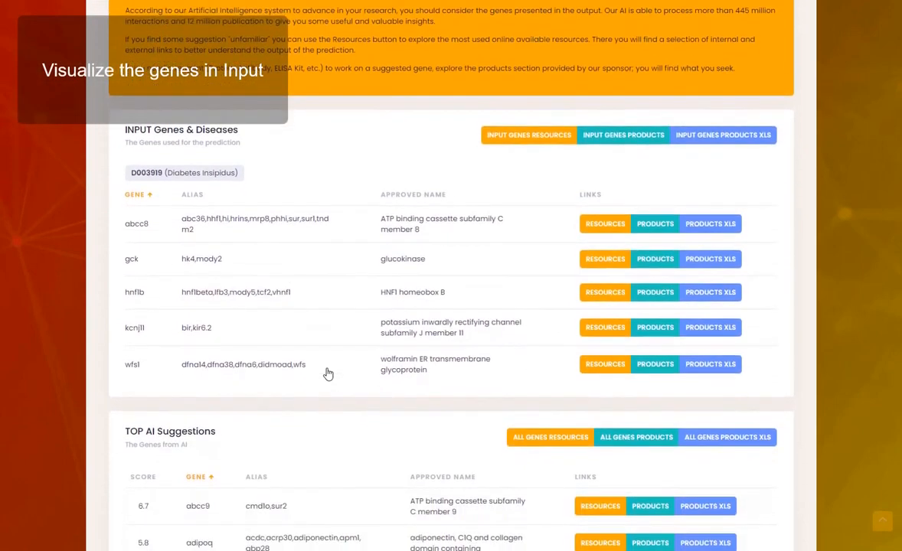
{"action": "scroll", "coordinate": [328, 374], "scroll_direction": "down", "scroll_amount": 2}
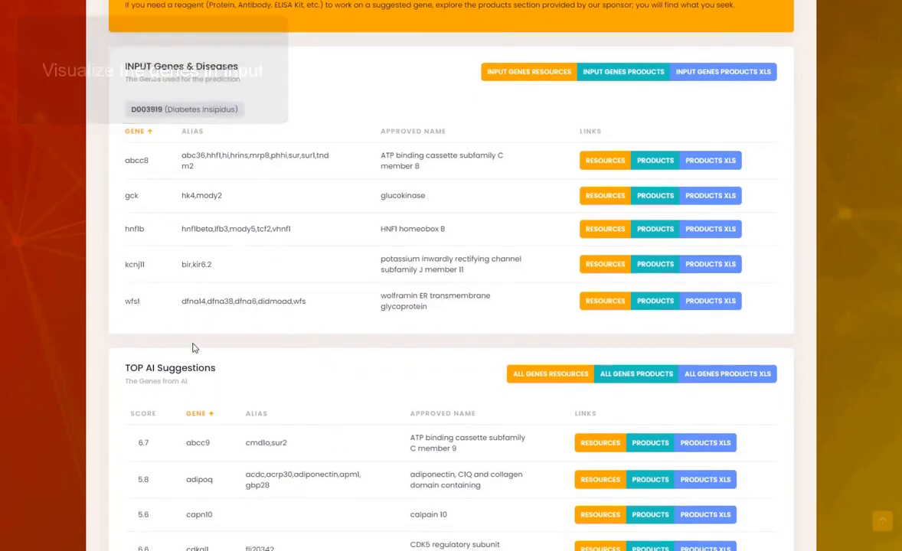
{"action": "scroll", "coordinate": [194, 347], "scroll_direction": "down", "scroll_amount": 3}
{"action": "scroll", "coordinate": [193, 348], "scroll_direction": "down", "scroll_amount": 4}
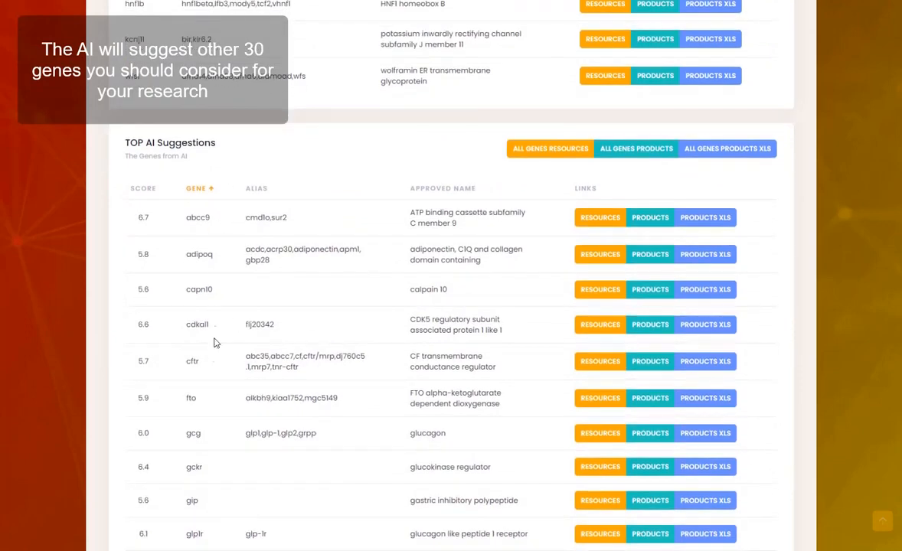
{"action": "scroll", "coordinate": [214, 422], "scroll_direction": "down", "scroll_amount": 9}
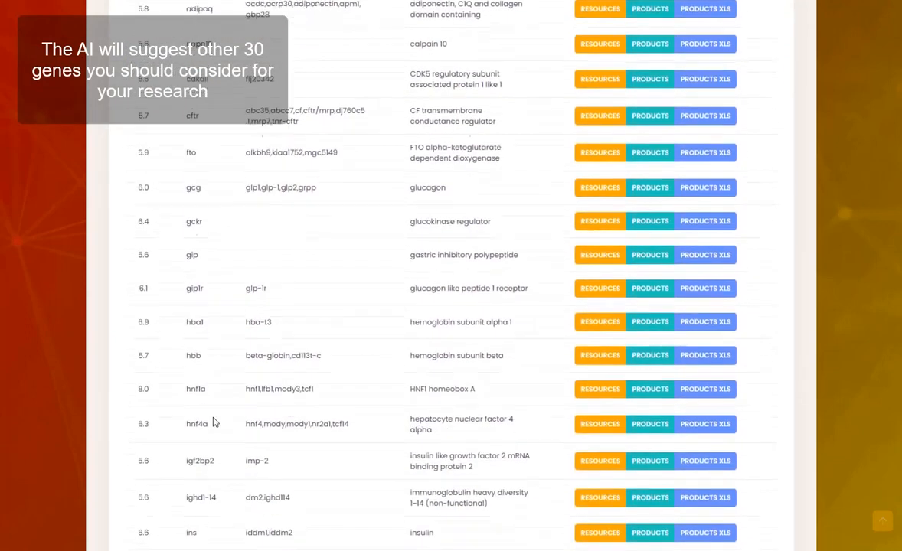
{"action": "scroll", "coordinate": [214, 422], "scroll_direction": "down", "scroll_amount": 7}
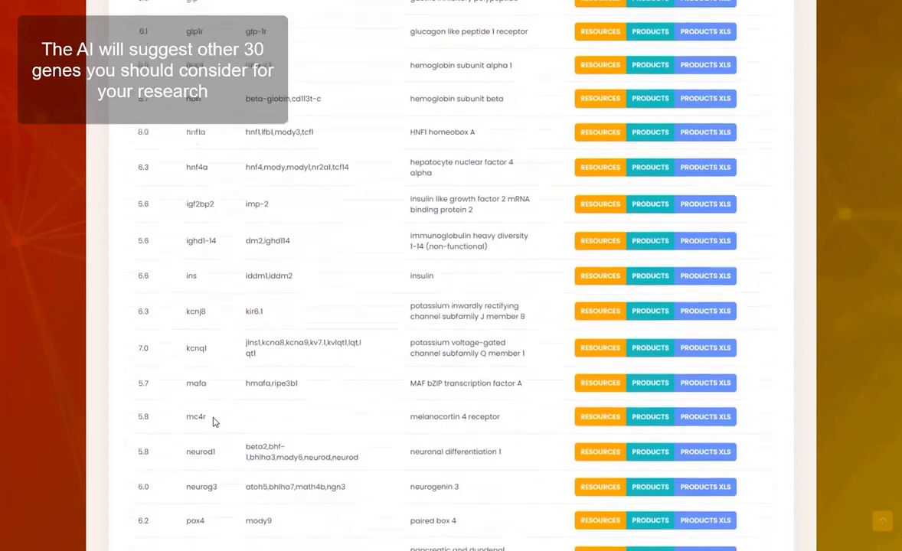
{"action": "scroll", "coordinate": [215, 422], "scroll_direction": "down", "scroll_amount": 6}
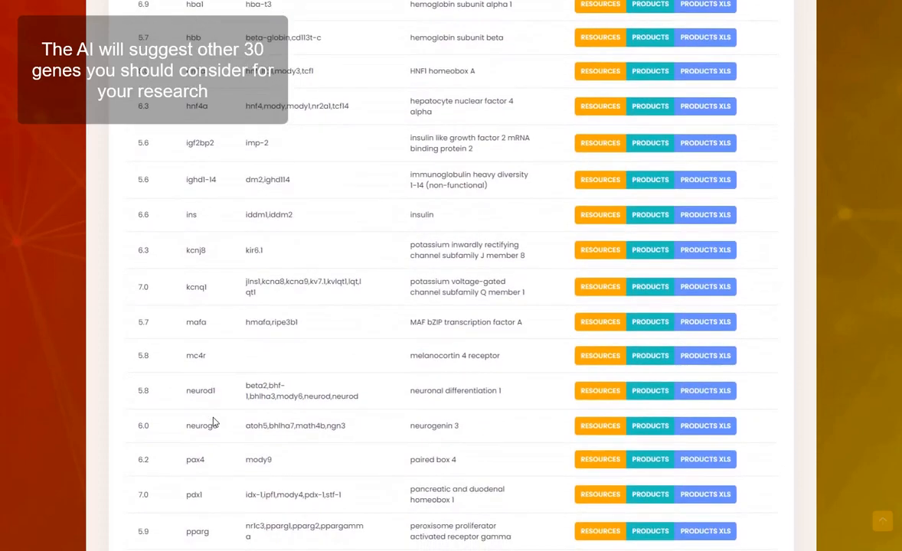
{"action": "scroll", "coordinate": [214, 422], "scroll_direction": "down", "scroll_amount": 3}
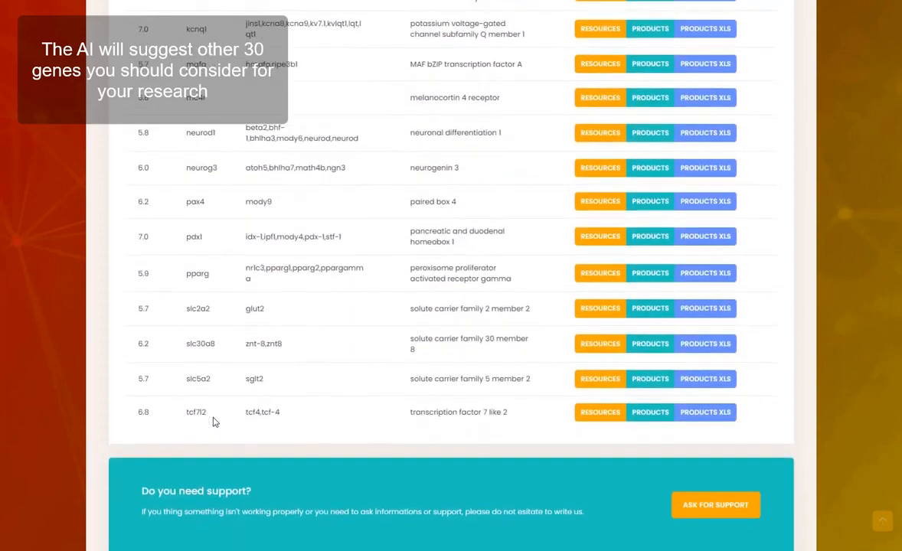
{"action": "scroll", "coordinate": [215, 422], "scroll_direction": "up", "scroll_amount": 10}
{"action": "scroll", "coordinate": [214, 422], "scroll_direction": "up", "scroll_amount": 15}
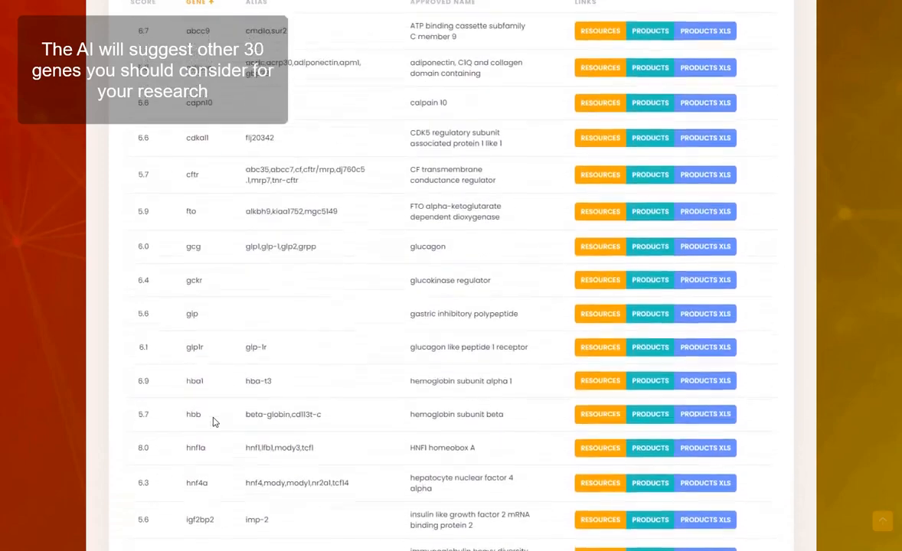
{"action": "scroll", "coordinate": [214, 422], "scroll_direction": "up", "scroll_amount": 4}
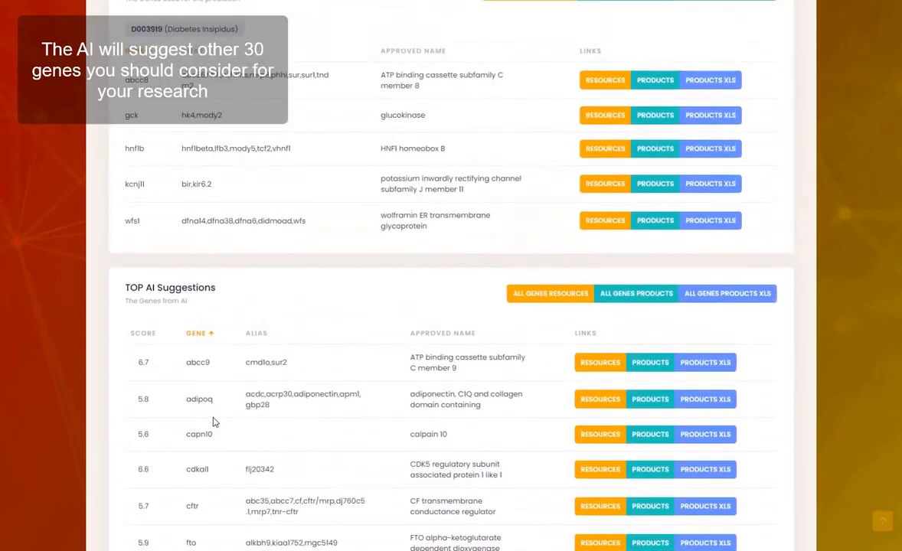
{"action": "scroll", "coordinate": [214, 422], "scroll_direction": "up", "scroll_amount": 3}
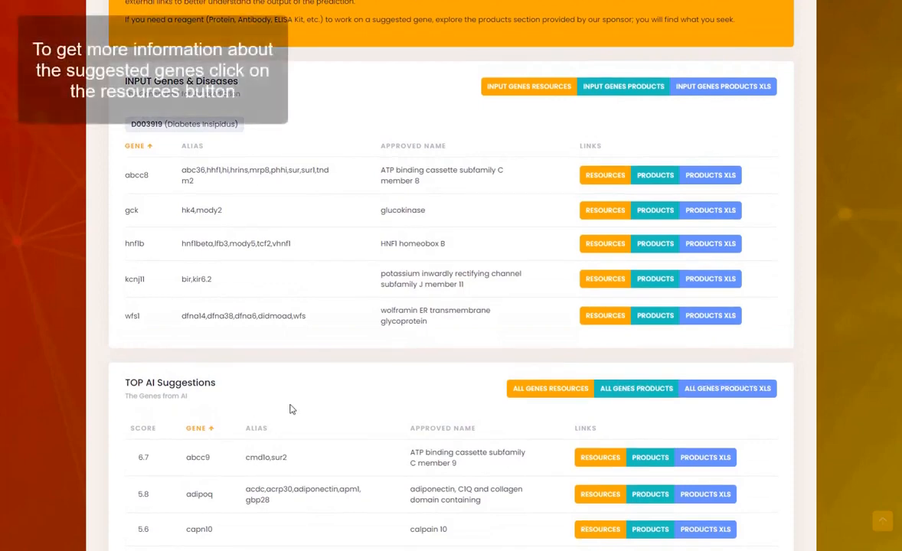
Step: Show abcc9's Online Resources and move to their second page of links
{"action": "left_click", "coordinate": [601, 457]}
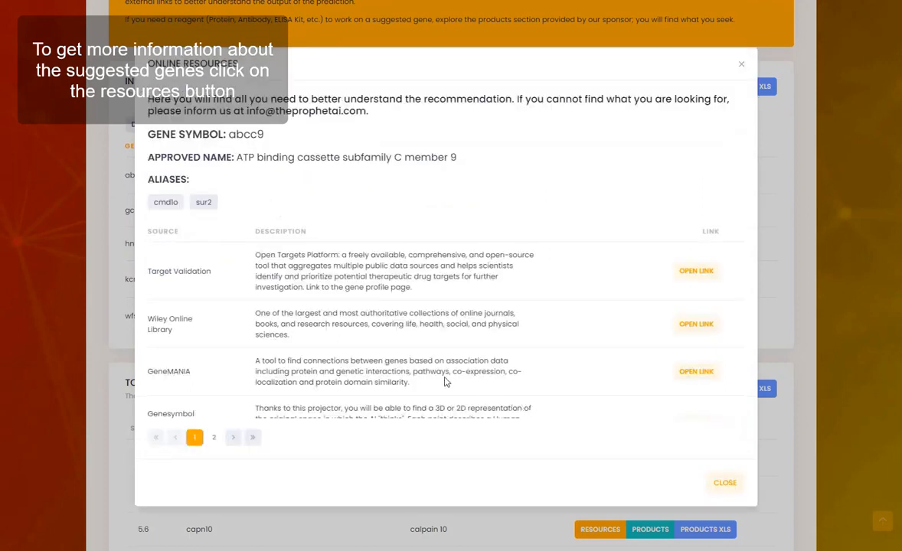
{"action": "scroll", "coordinate": [446, 381], "scroll_direction": "down", "scroll_amount": 2}
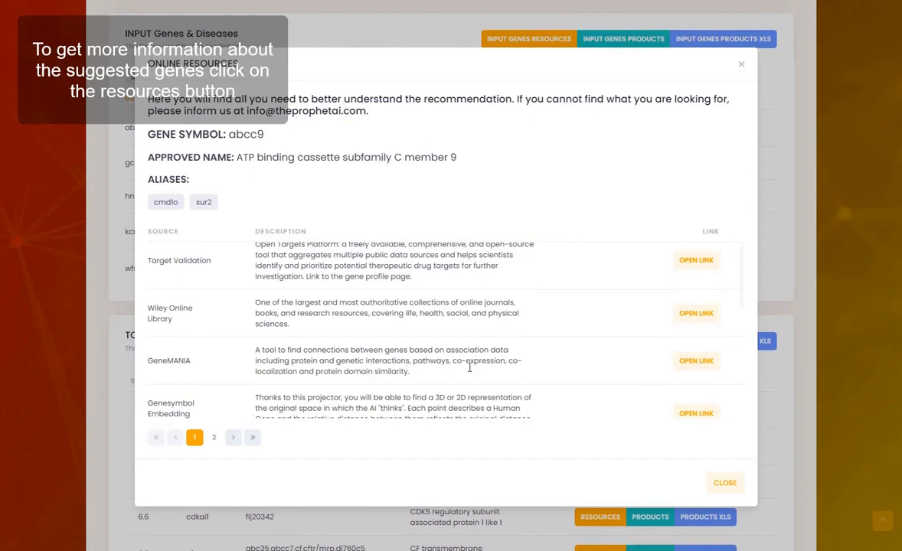
{"action": "scroll", "coordinate": [469, 368], "scroll_direction": "down", "scroll_amount": 5}
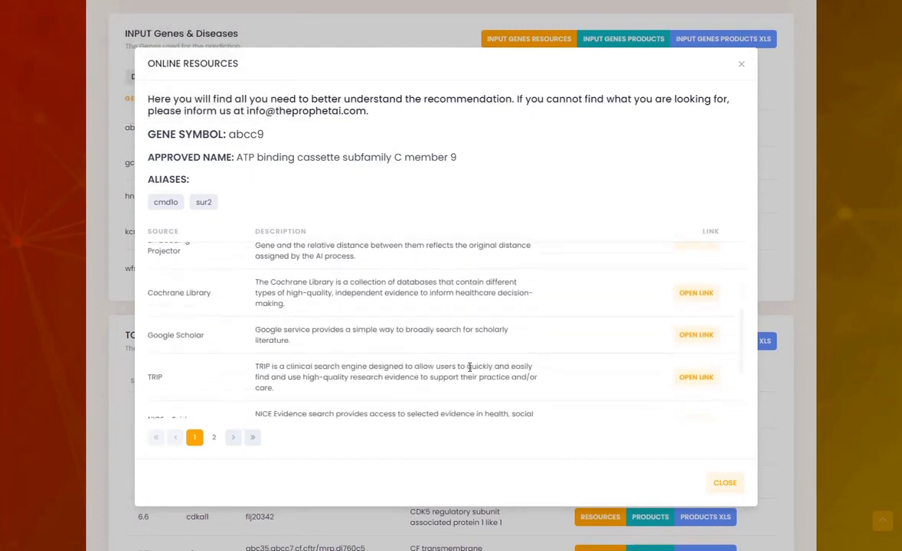
{"action": "scroll", "coordinate": [469, 368], "scroll_direction": "down", "scroll_amount": 1}
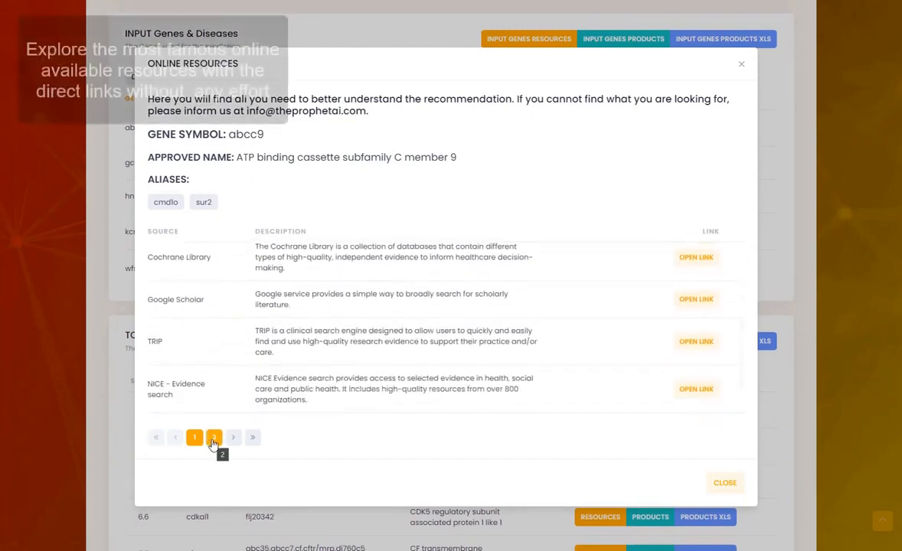
{"action": "left_click", "coordinate": [213, 438]}
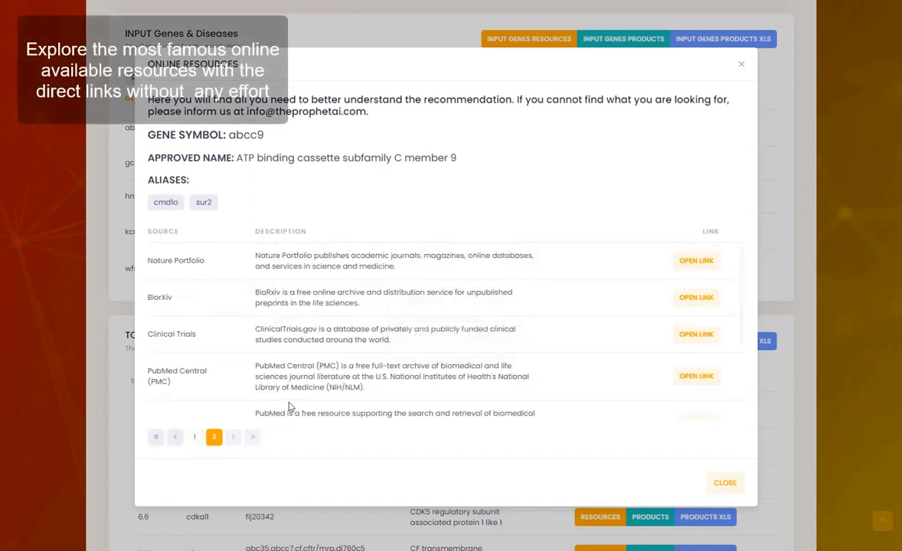
{"action": "scroll", "coordinate": [289, 407], "scroll_direction": "down", "scroll_amount": 1}
{"action": "scroll", "coordinate": [507, 361], "scroll_direction": "down", "scroll_amount": 4}
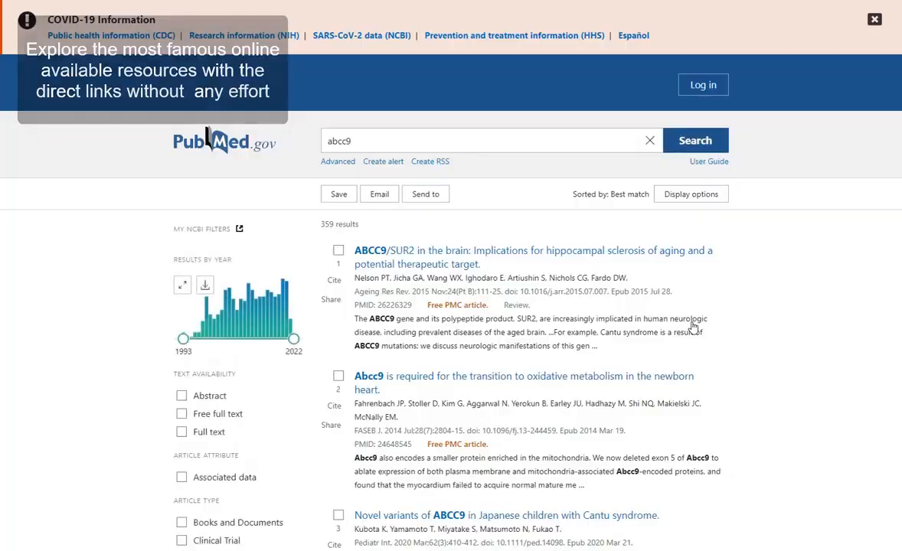
Step: Scroll through the 359 PubMed results for abcc9, then return to its resources list
{"action": "scroll", "coordinate": [693, 328], "scroll_direction": "down", "scroll_amount": 3}
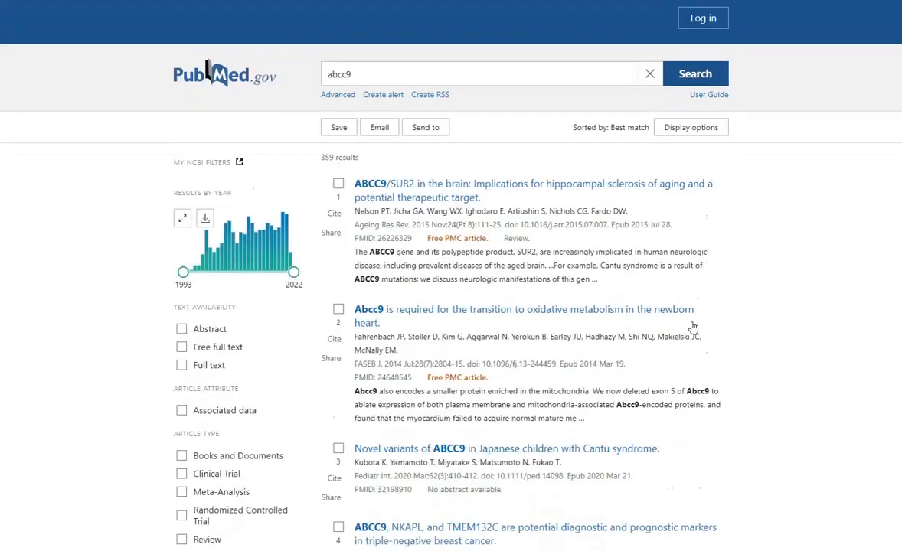
{"action": "scroll", "coordinate": [692, 328], "scroll_direction": "up", "scroll_amount": 3}
{"action": "scroll", "coordinate": [692, 327], "scroll_direction": "down", "scroll_amount": 1}
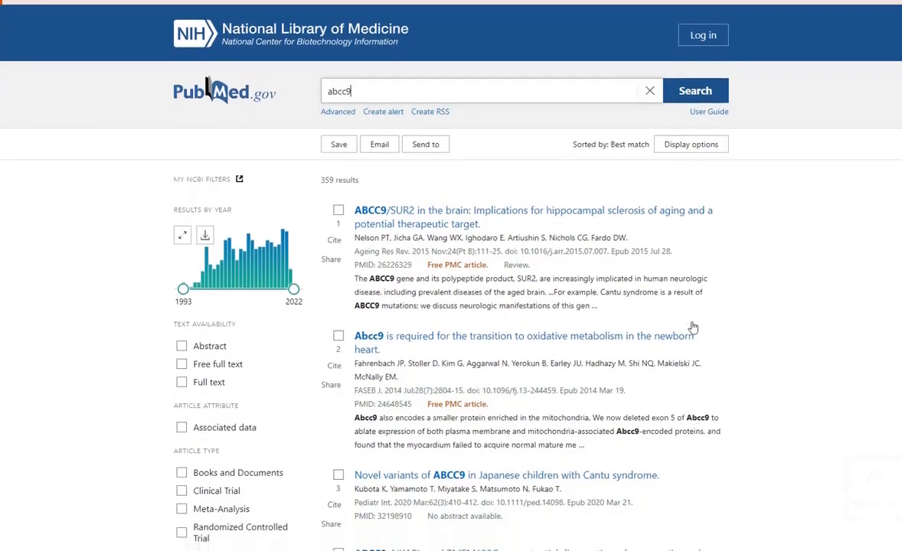
{"action": "scroll", "coordinate": [659, 306], "scroll_direction": "down", "scroll_amount": 1}
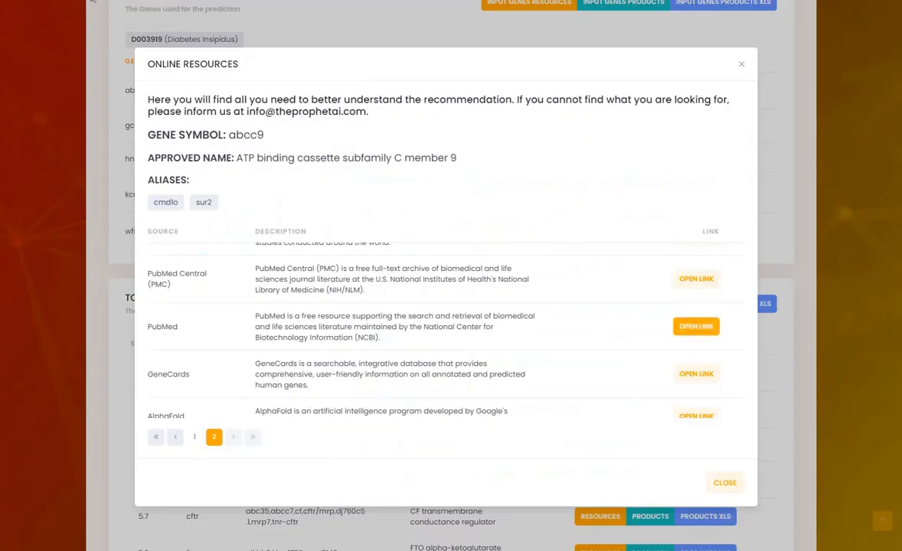
Step: Load the saved UMAP view of abcc9's neighbours and rotate around its cluster
{"action": "left_click", "coordinate": [194, 437]}
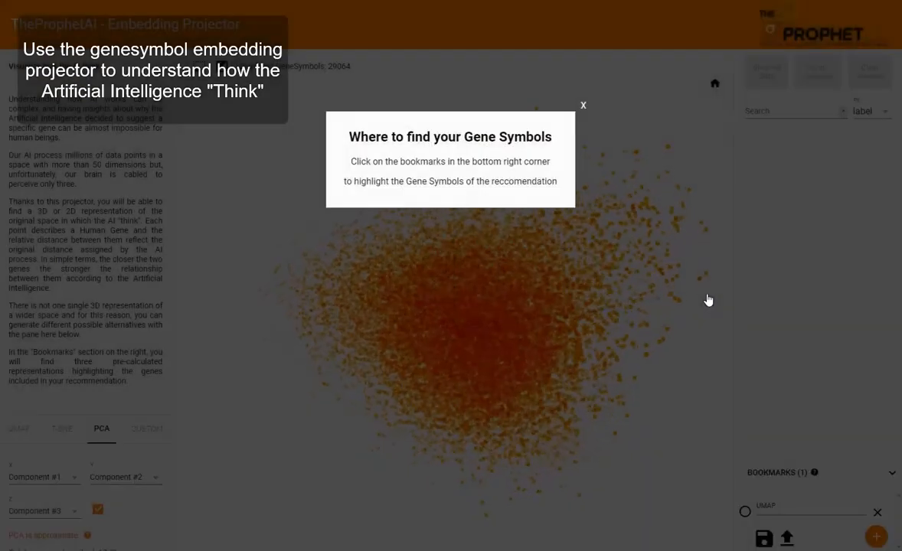
{"action": "left_click", "coordinate": [584, 113]}
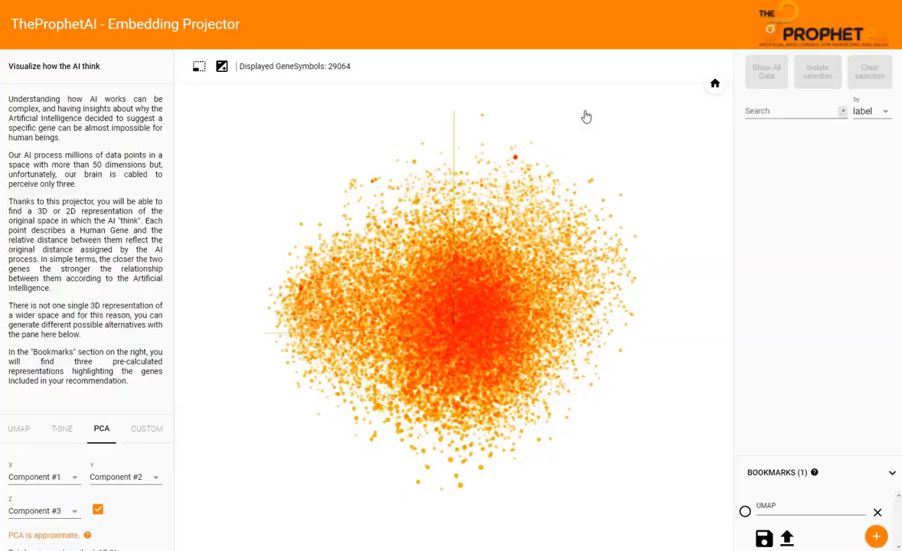
{"action": "left_click", "coordinate": [744, 510]}
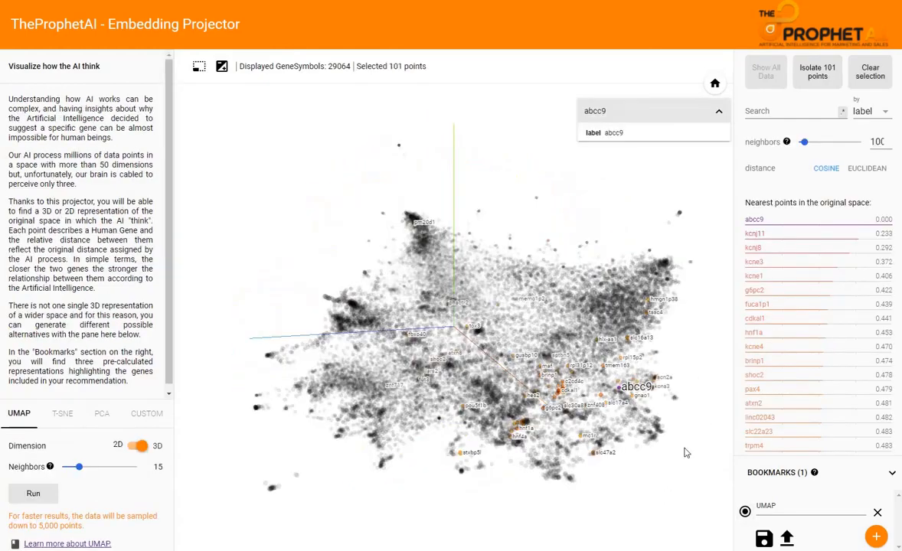
{"action": "left_click_drag", "start_coordinate": [685, 452], "coordinate": [561, 433]}
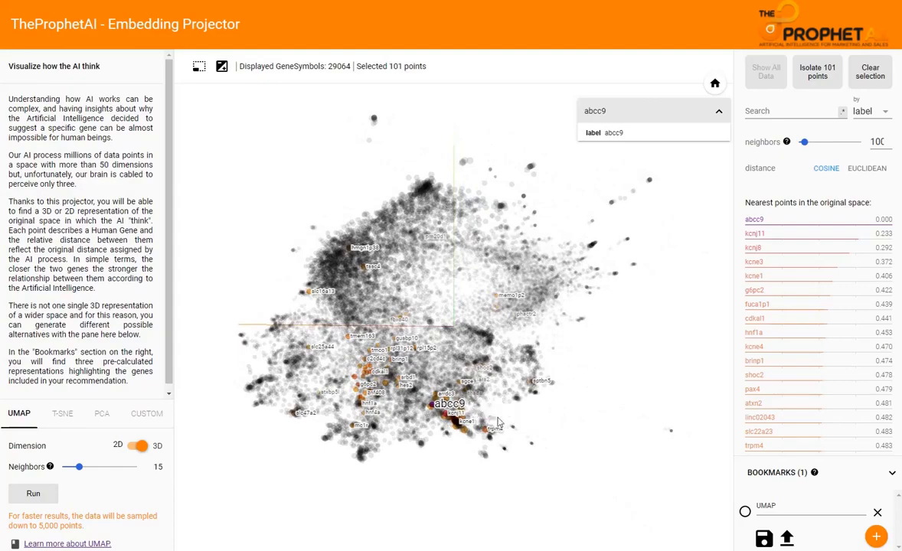
{"action": "scroll", "coordinate": [498, 422], "scroll_direction": "up", "scroll_amount": 5}
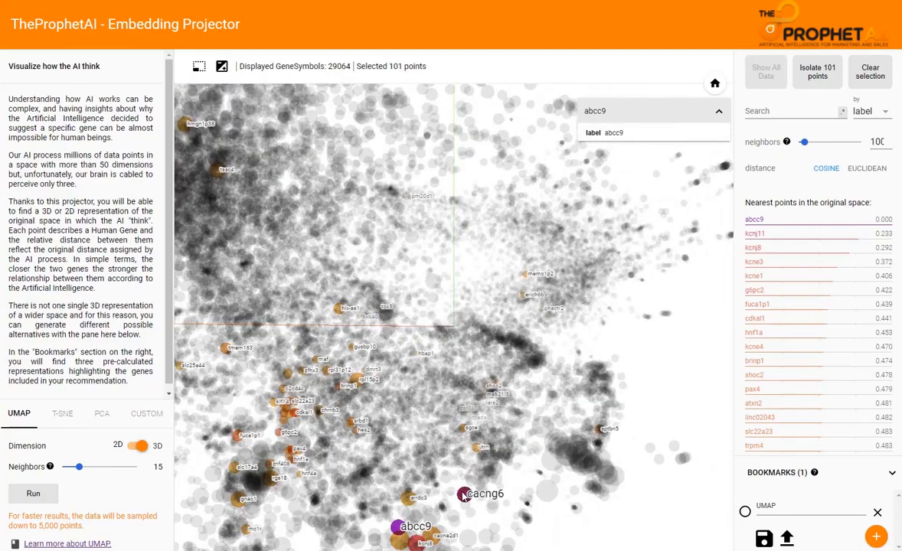
{"action": "left_click_drag", "start_coordinate": [462, 495], "coordinate": [466, 474]}
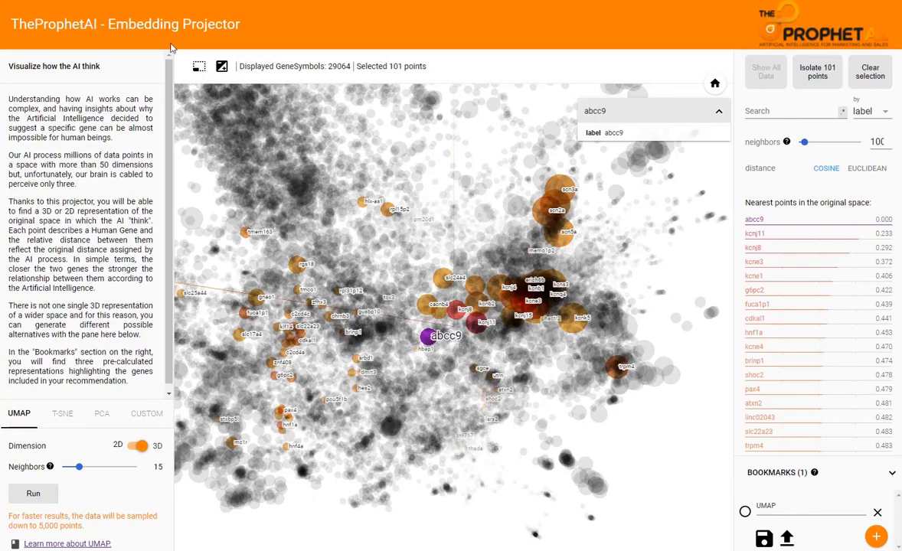
Step: Box-select the central cluster, isolate its 424 points and rotate the 3D view
{"action": "left_click", "coordinate": [196, 66]}
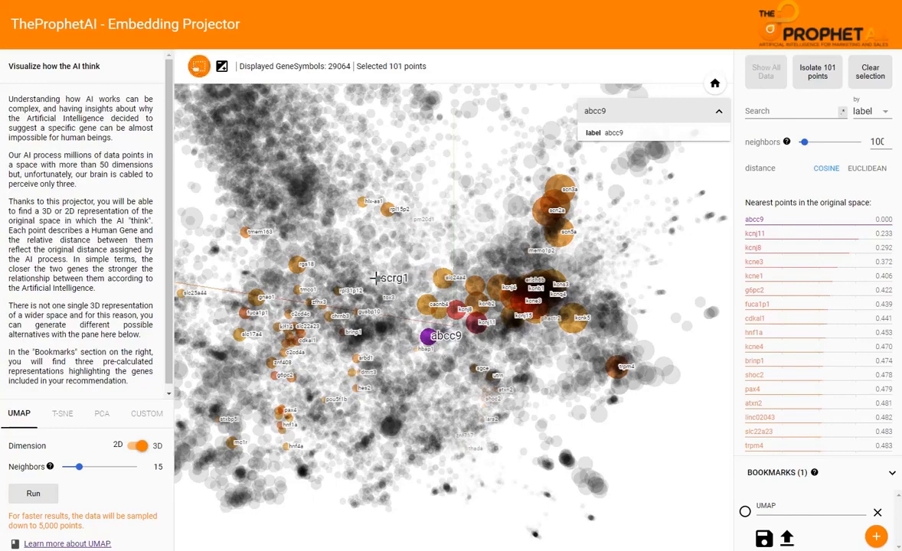
{"action": "left_click_drag", "start_coordinate": [499, 375], "coordinate": [366, 261]}
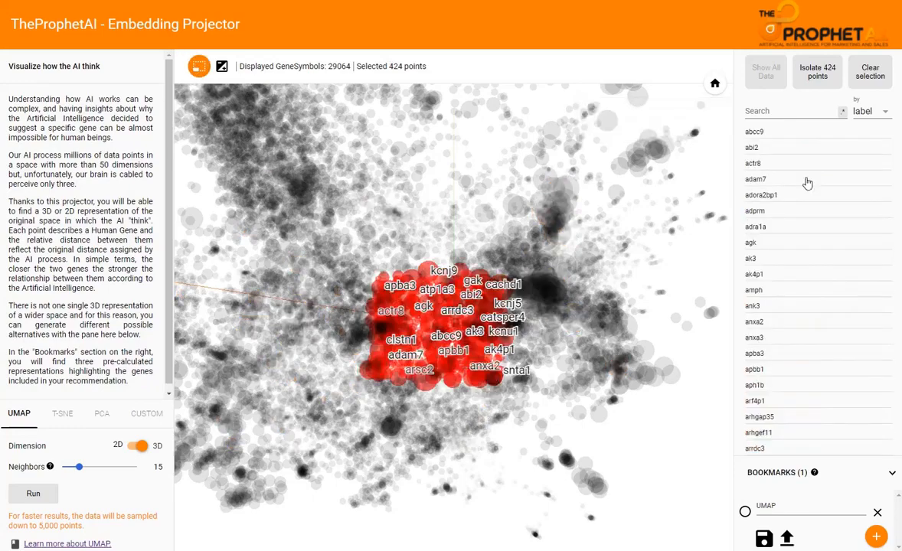
{"action": "left_click", "coordinate": [825, 79]}
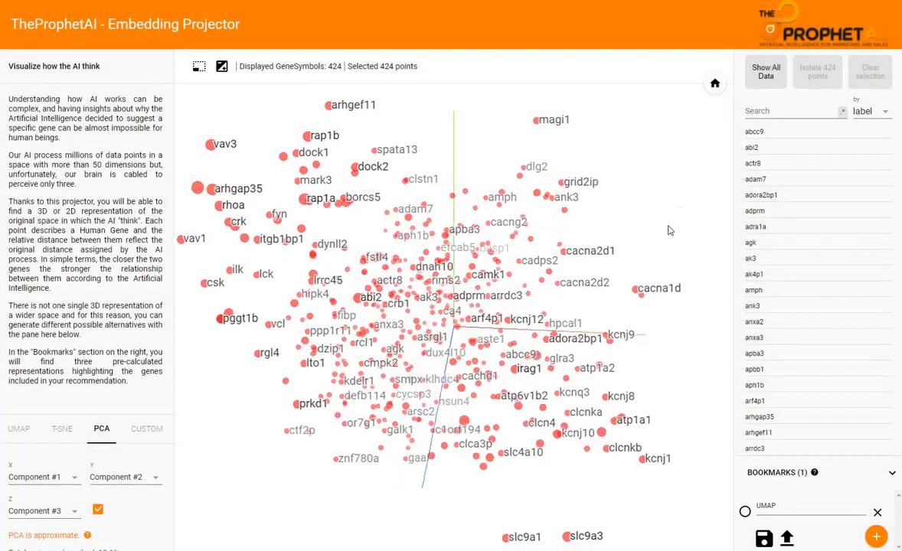
{"action": "left_click_drag", "start_coordinate": [662, 283], "coordinate": [610, 277]}
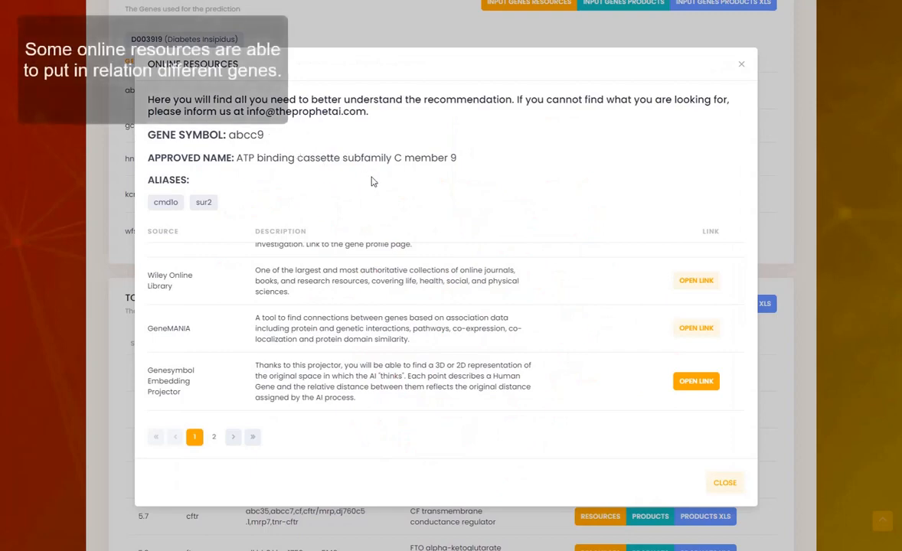
Step: Close abcc9's resources and show ALL GENES RESOURCES with GeneMANIA, Reactome and PubMed links
{"action": "left_click", "coordinate": [742, 68]}
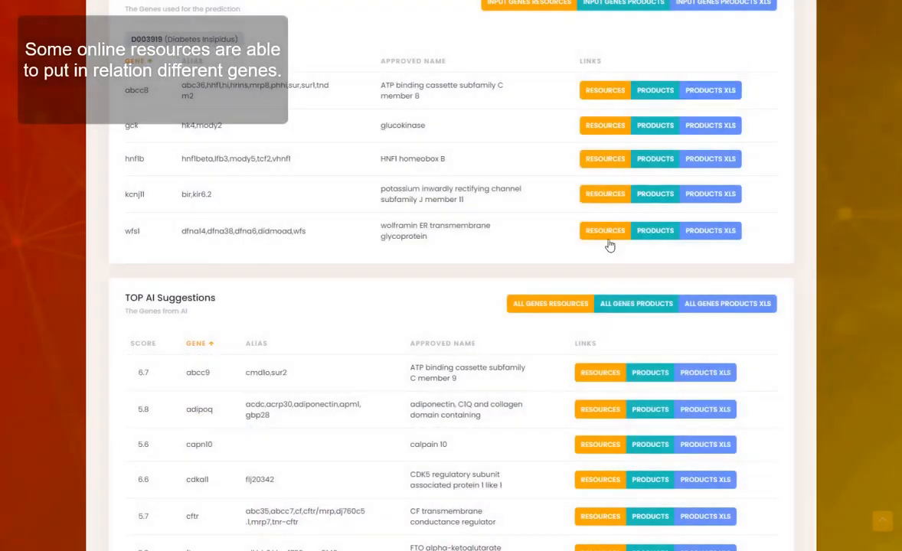
{"action": "scroll", "coordinate": [561, 310], "scroll_direction": "down", "scroll_amount": 2}
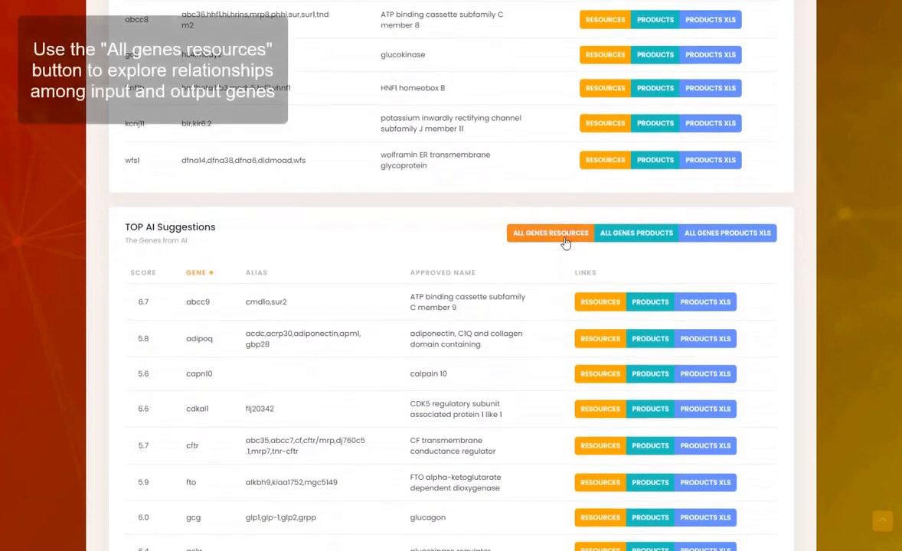
{"action": "left_click", "coordinate": [564, 239]}
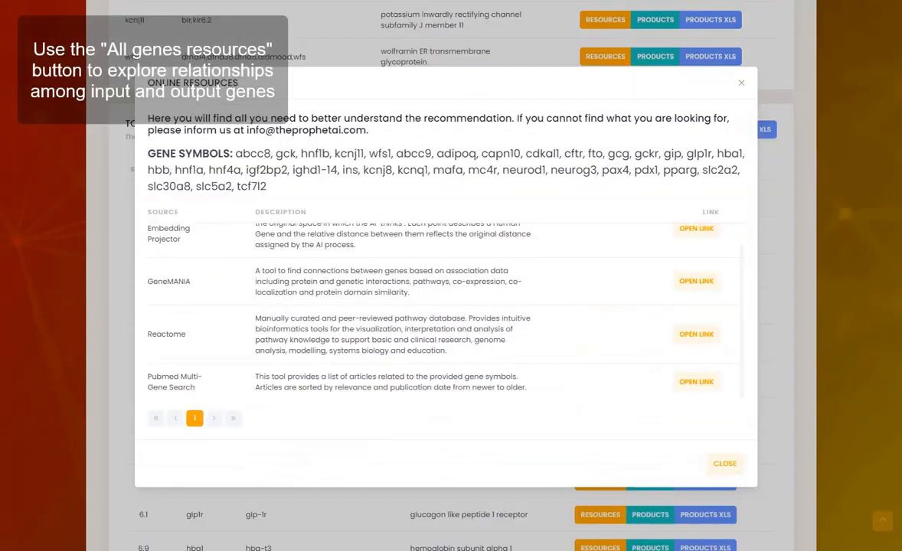
{"action": "left_click", "coordinate": [698, 240]}
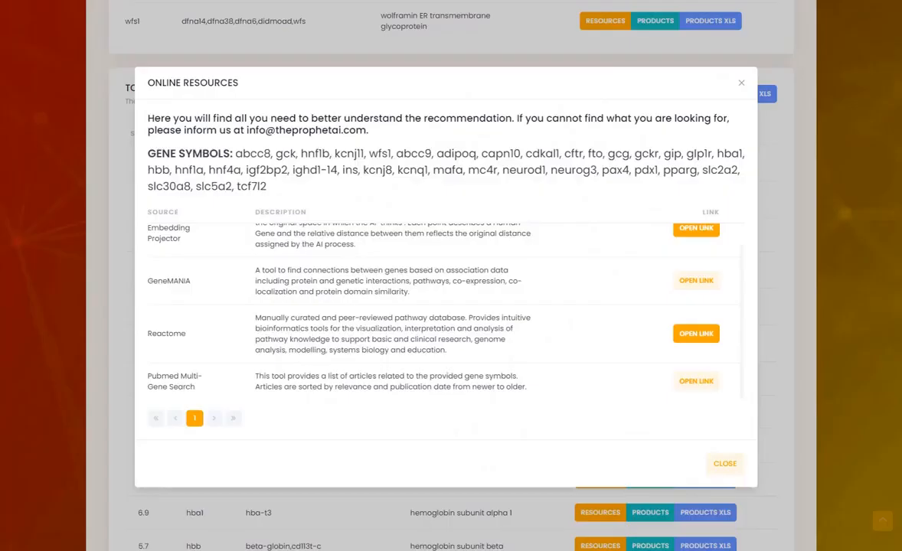
{"action": "scroll", "coordinate": [702, 282], "scroll_direction": "down", "scroll_amount": 1}
Step: Open the GeneMANIA interaction network for all recommended genes and review the queried gene list
{"action": "left_click", "coordinate": [698, 283]}
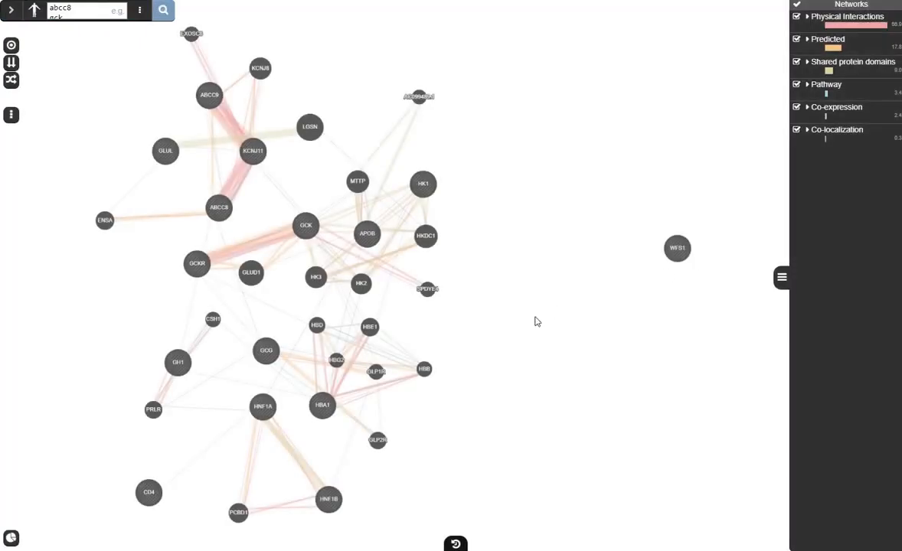
{"action": "left_click_drag", "start_coordinate": [512, 322], "coordinate": [585, 260]}
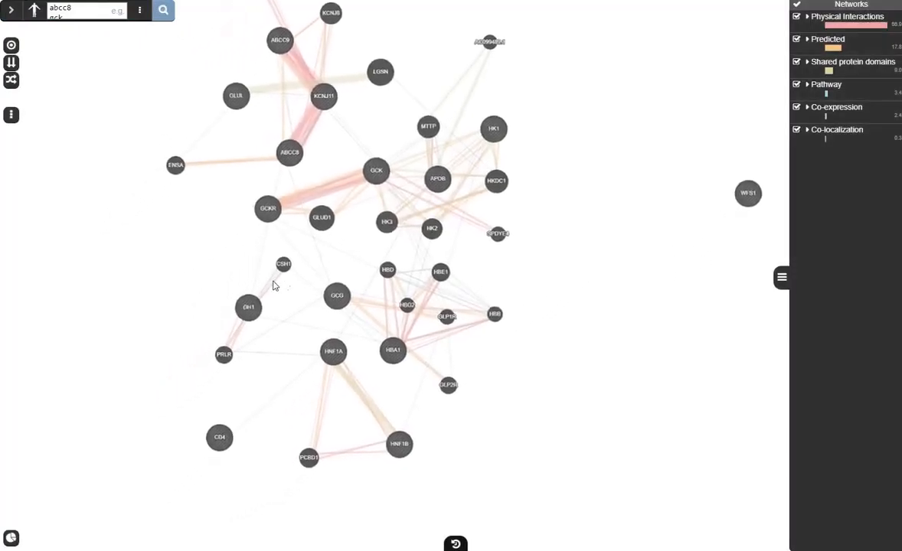
{"action": "left_click", "coordinate": [85, 9]}
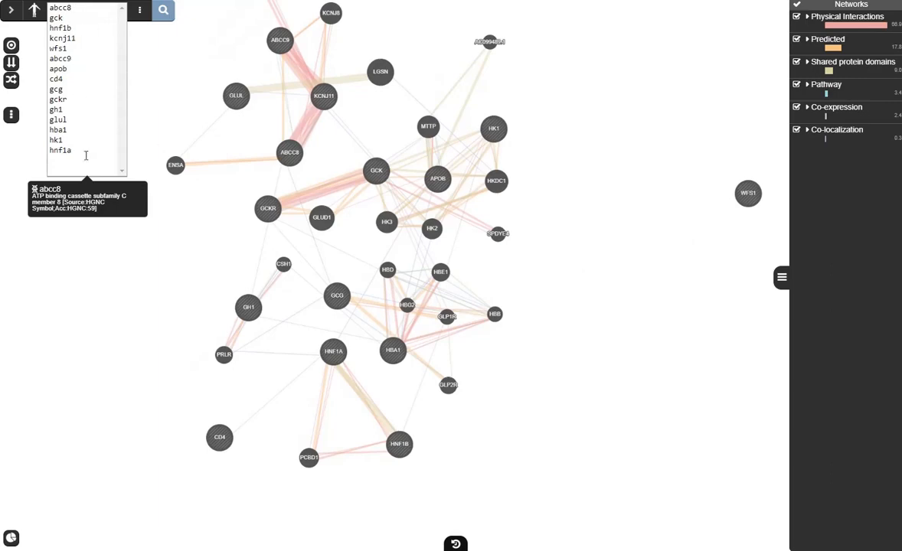
{"action": "left_click", "coordinate": [198, 251]}
{"action": "left_click", "coordinate": [197, 252]}
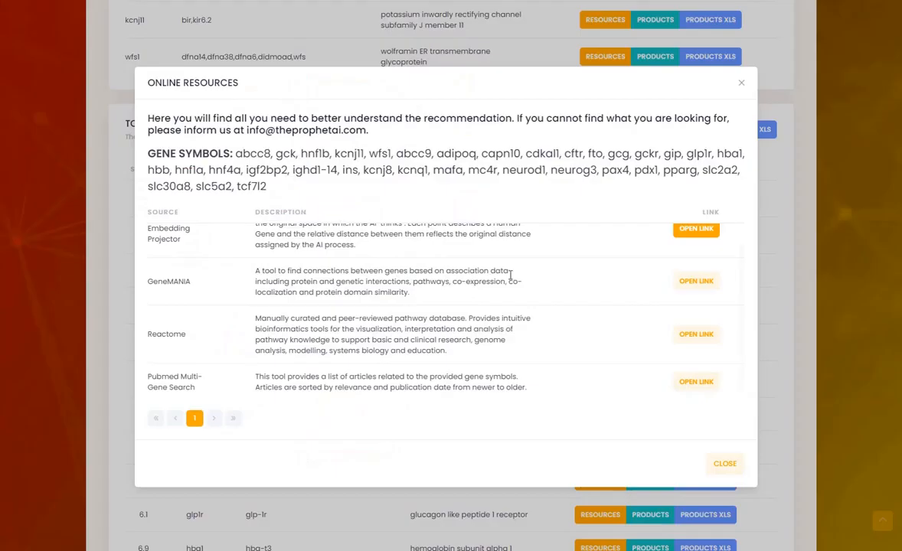
{"action": "scroll", "coordinate": [681, 280], "scroll_direction": "down", "scroll_amount": 1}
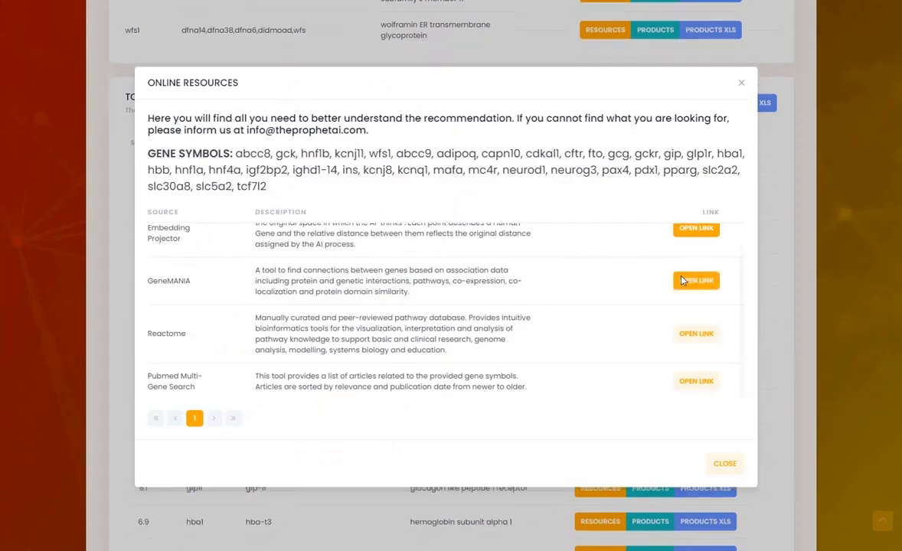
Step: Open Reactome's overrepresentation analysis: 139 pathways, led by Regulation of beta-cell development
{"action": "left_click", "coordinate": [698, 336]}
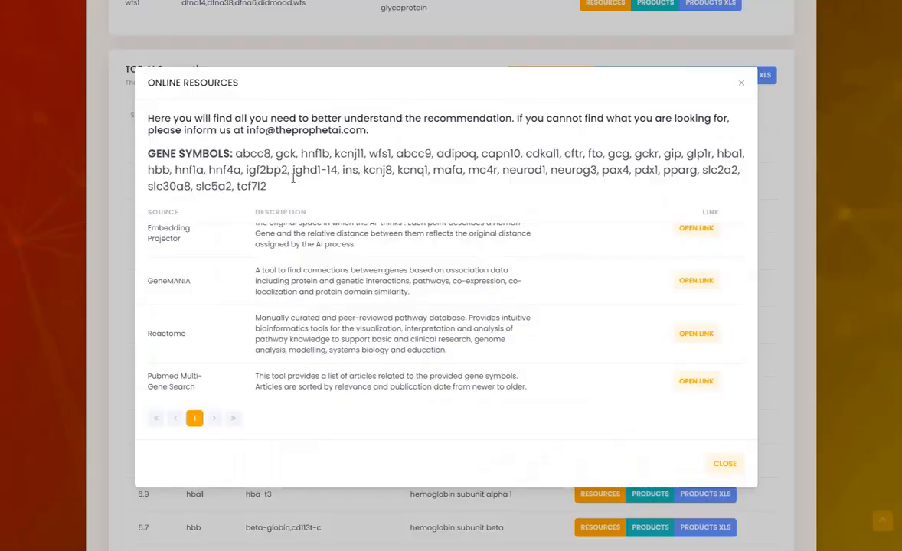
{"action": "scroll", "coordinate": [307, 197], "scroll_direction": "down", "scroll_amount": 1}
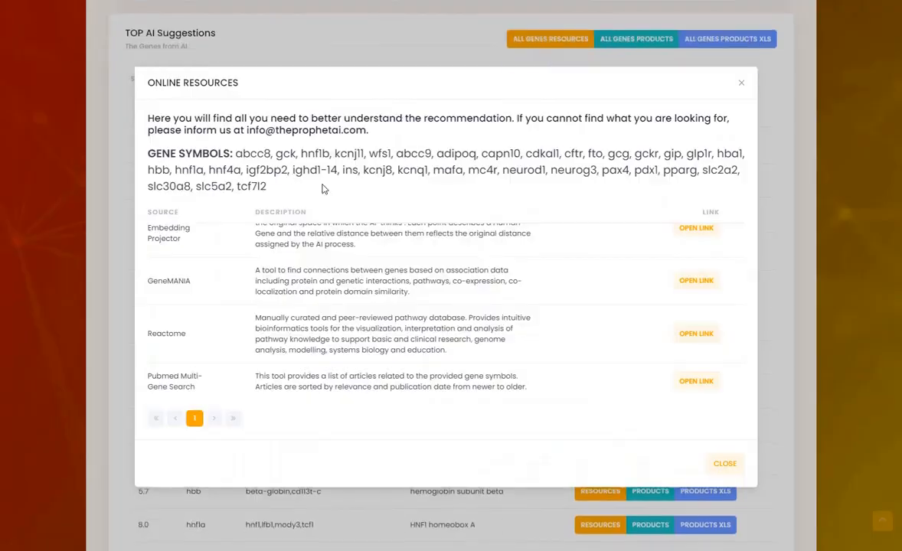
Step: Close the Online Resources window
{"action": "left_click", "coordinate": [742, 84]}
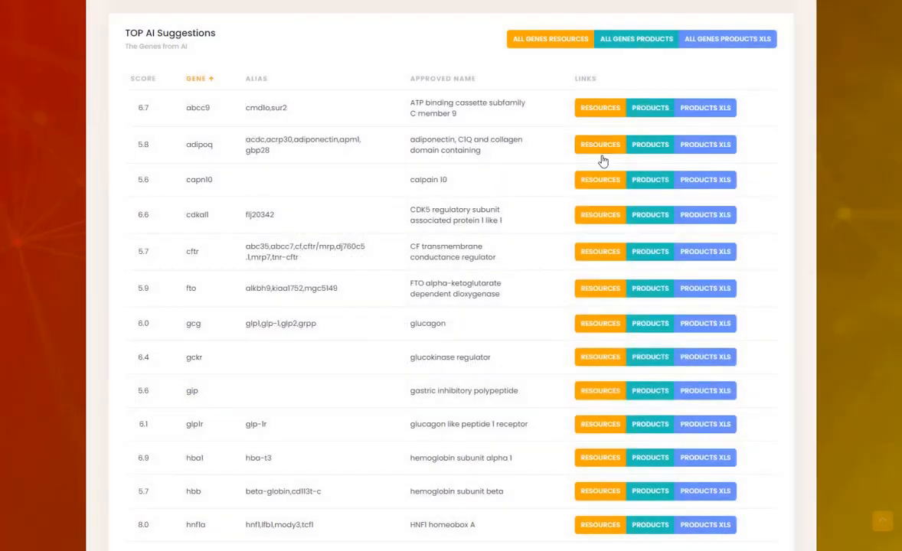
{"action": "scroll", "coordinate": [605, 159], "scroll_direction": "down", "scroll_amount": 1}
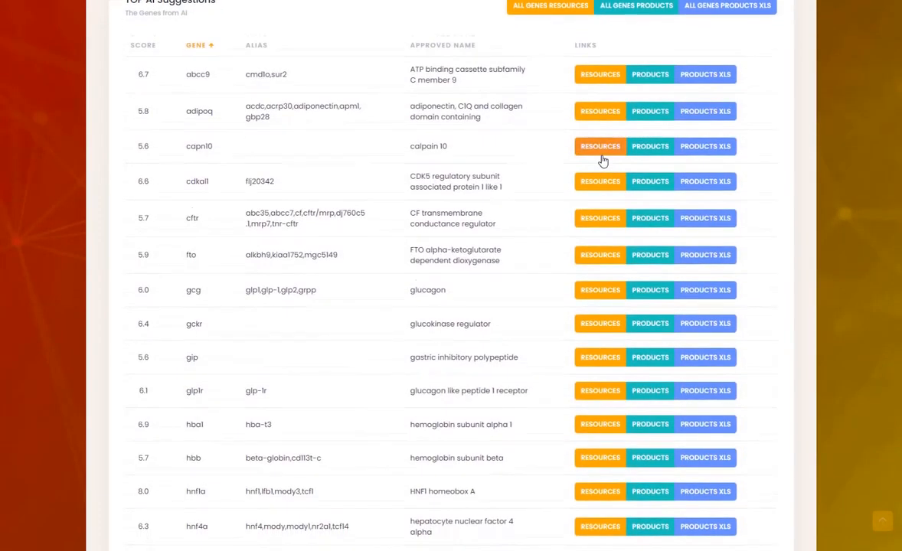
{"action": "scroll", "coordinate": [604, 161], "scroll_direction": "down", "scroll_amount": 2}
{"action": "scroll", "coordinate": [630, 301], "scroll_direction": "up", "scroll_amount": 3}
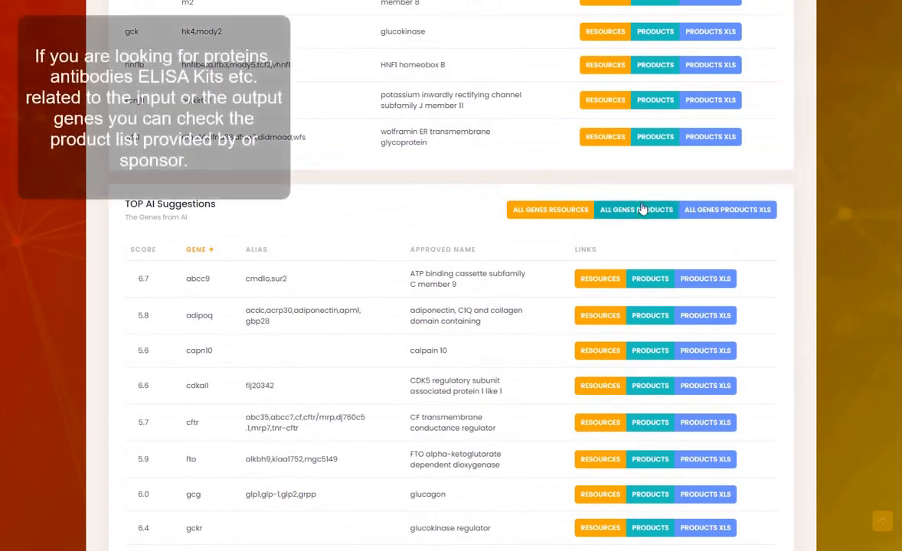
Step: Show the ALL GENES PRODUCTS table, led by Abcam antibodies for abcc8 and insulin
{"action": "left_click", "coordinate": [643, 209]}
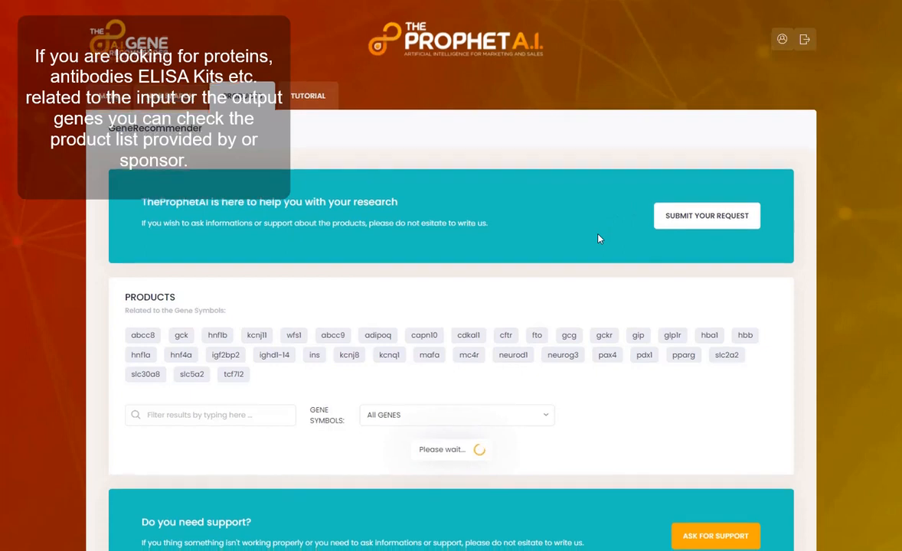
{"action": "scroll", "coordinate": [599, 238], "scroll_direction": "down", "scroll_amount": 1}
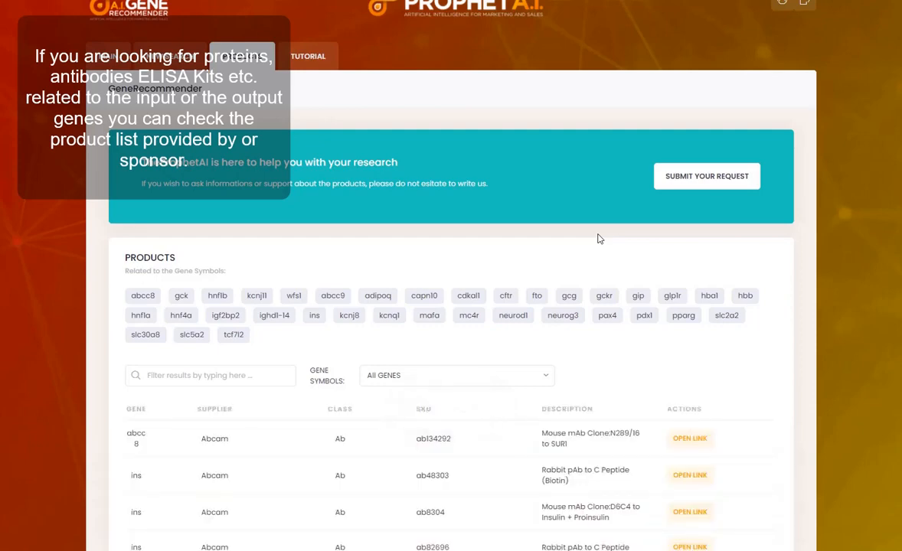
{"action": "scroll", "coordinate": [599, 238], "scroll_direction": "down", "scroll_amount": 2}
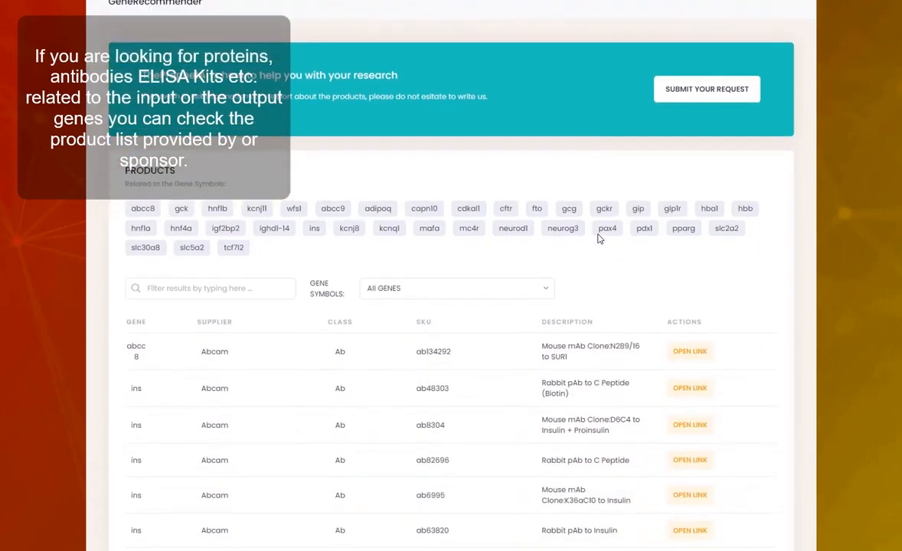
{"action": "scroll", "coordinate": [598, 238], "scroll_direction": "down", "scroll_amount": 2}
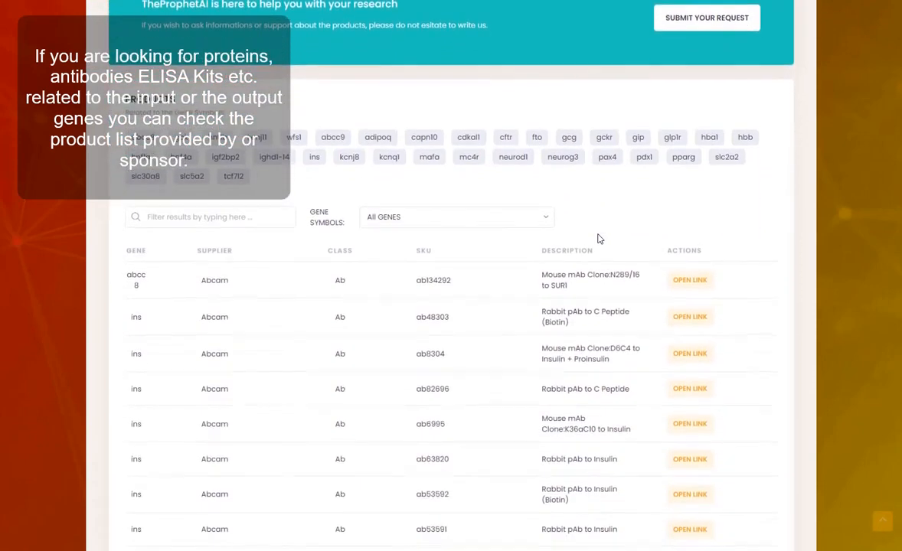
{"action": "scroll", "coordinate": [599, 238], "scroll_direction": "down", "scroll_amount": 1}
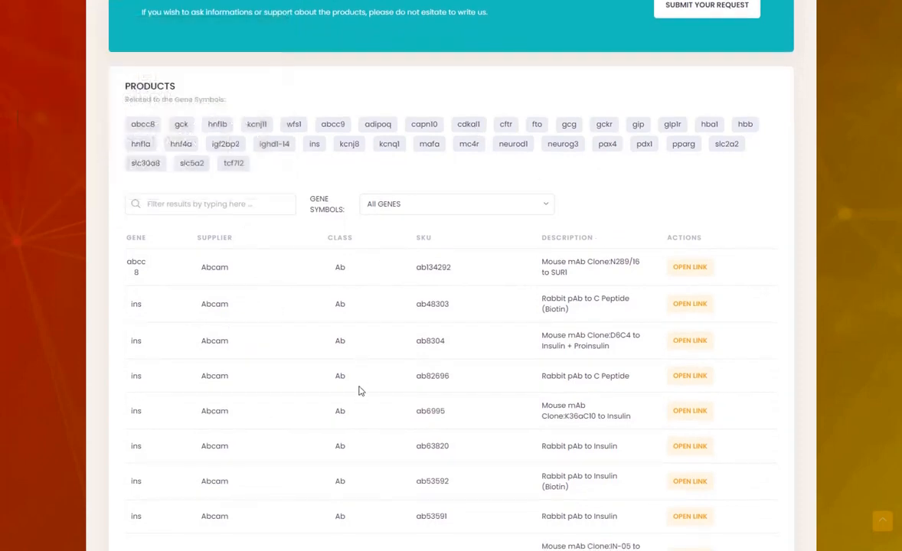
{"action": "scroll", "coordinate": [592, 435], "scroll_direction": "down", "scroll_amount": 1}
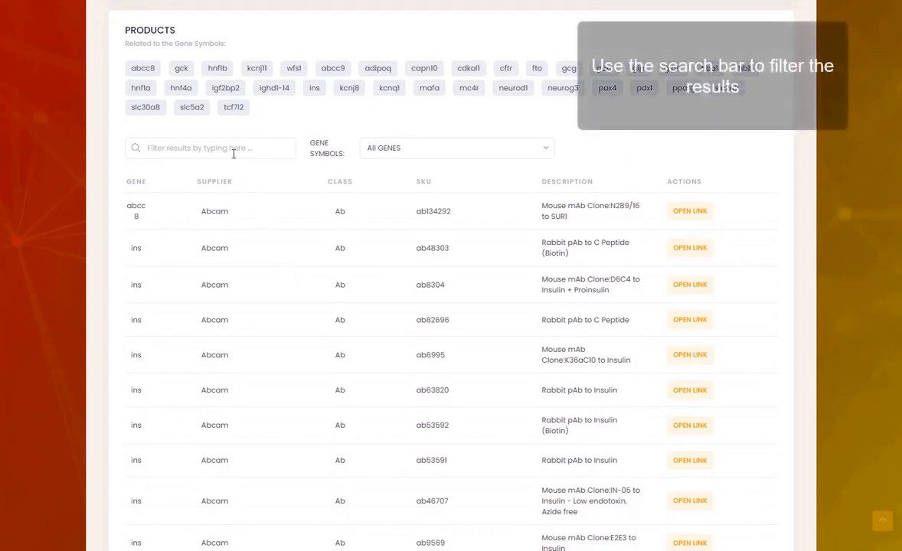
Step: Filter products to 'mouse' items for cftr and open RayBiotech's 188-11187-SAF product page
{"action": "type", "text": "mouse"}
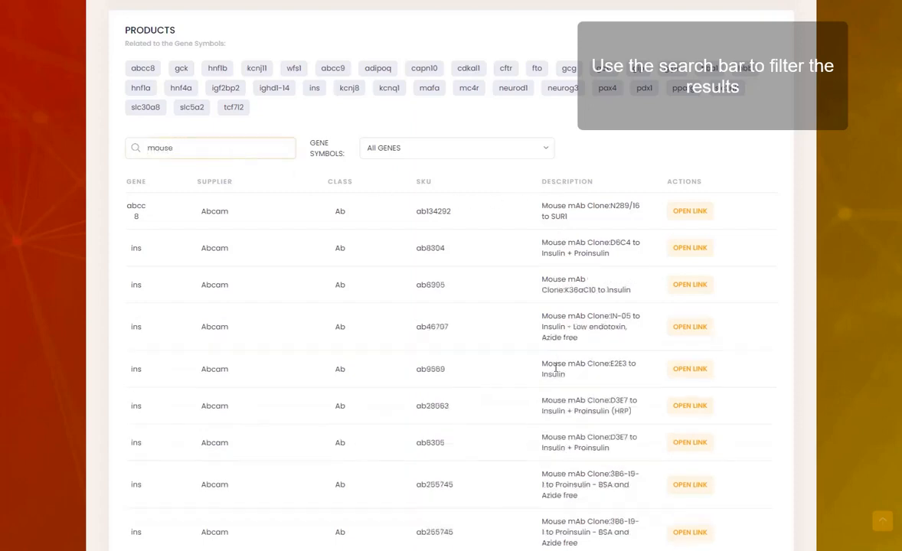
{"action": "scroll", "coordinate": [555, 368], "scroll_direction": "down", "scroll_amount": 1}
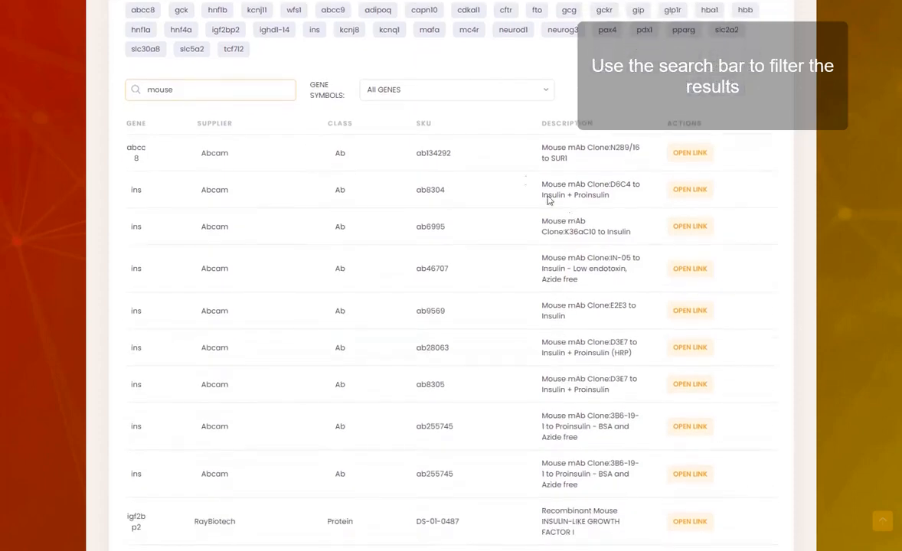
{"action": "left_click", "coordinate": [454, 98]}
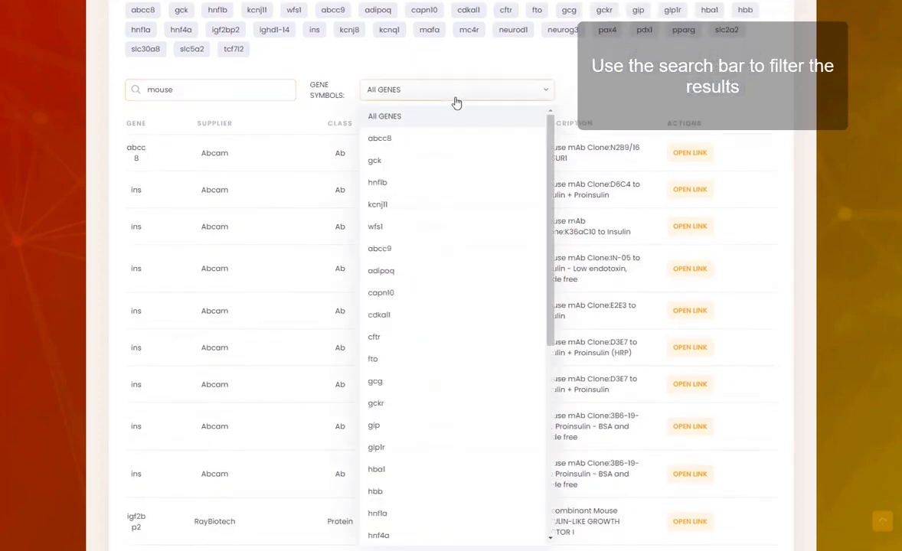
{"action": "left_click", "coordinate": [453, 341]}
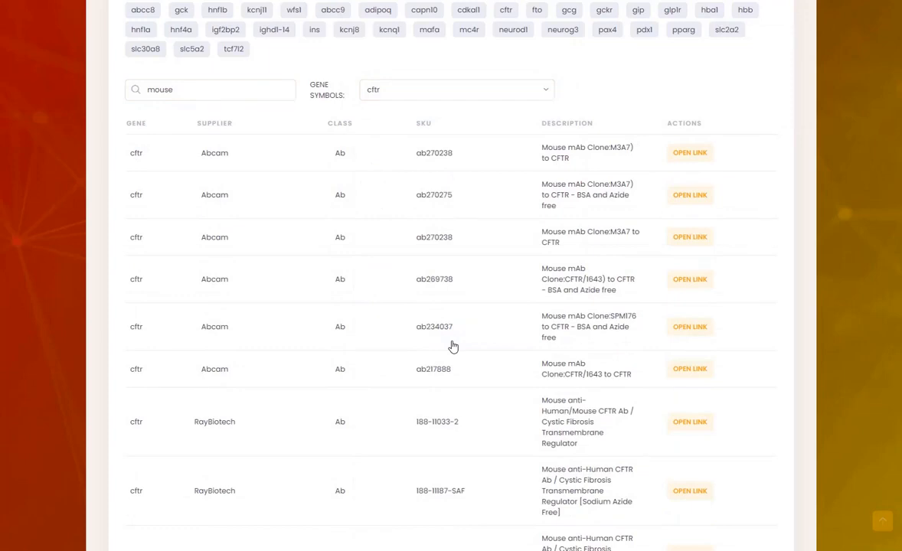
{"action": "scroll", "coordinate": [518, 392], "scroll_direction": "down", "scroll_amount": 3}
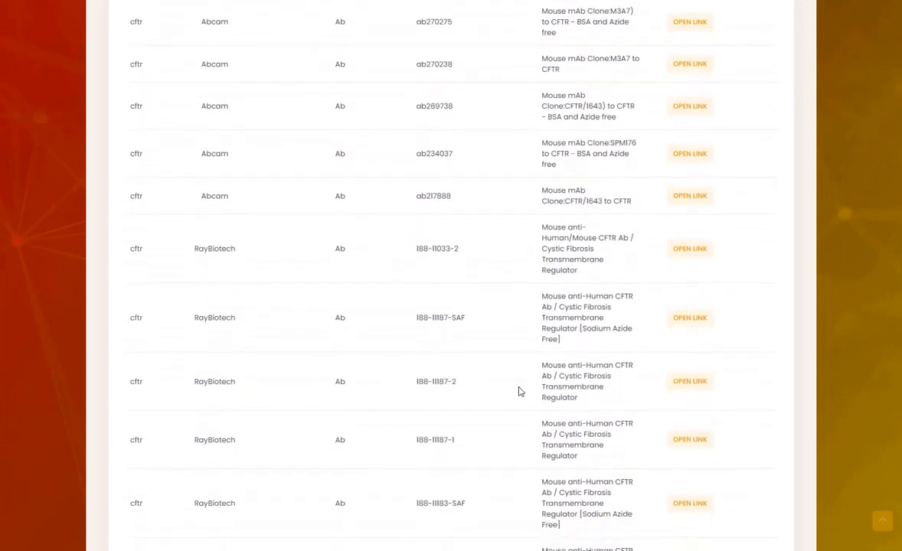
{"action": "left_click", "coordinate": [697, 324]}
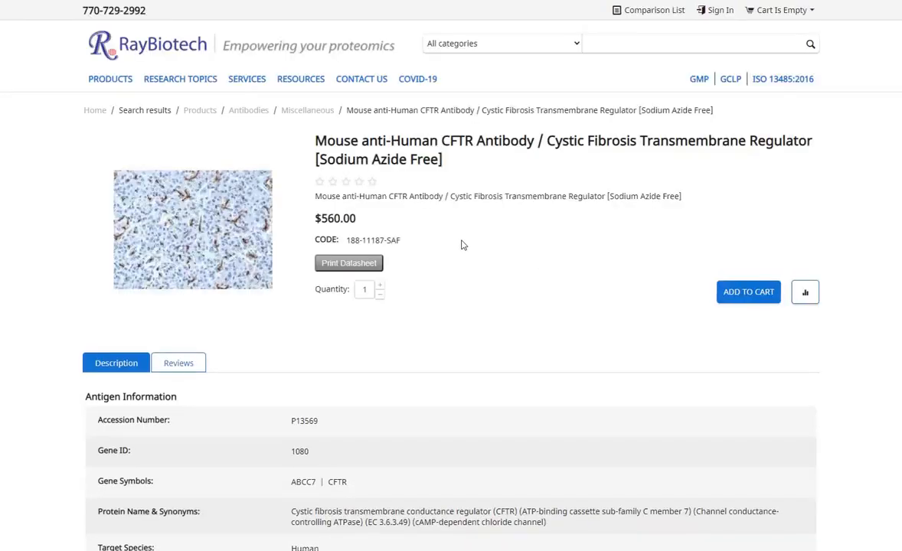
Step: Review the Mouse anti-Human CFTR antibody page (Sodium Azide Free, $560.00) on RayBiotech
{"action": "scroll", "coordinate": [462, 241], "scroll_direction": "down", "scroll_amount": 1}
{"action": "scroll", "coordinate": [462, 245], "scroll_direction": "down", "scroll_amount": 1}
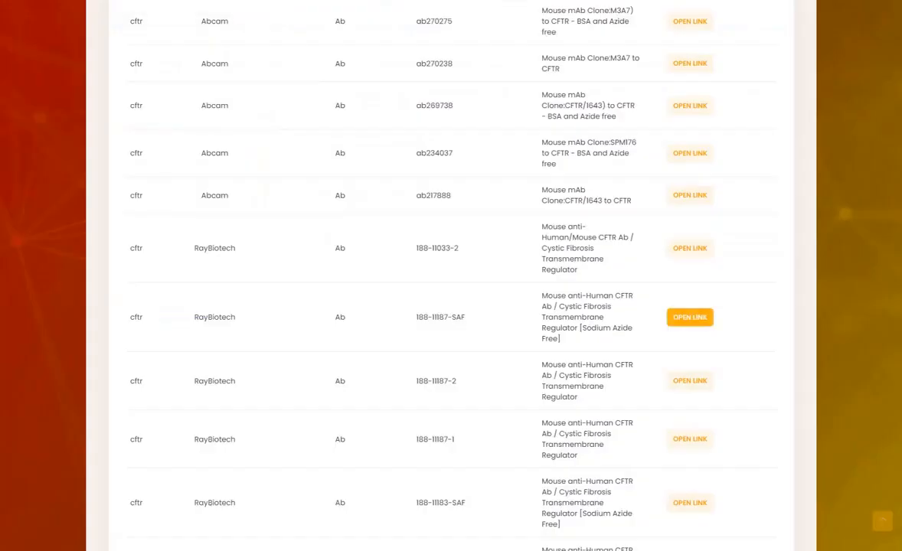
Step: Save the D003919 search from Search Results and return to the MAIN dashboard
{"action": "scroll", "coordinate": [280, 137], "scroll_direction": "down", "scroll_amount": 1}
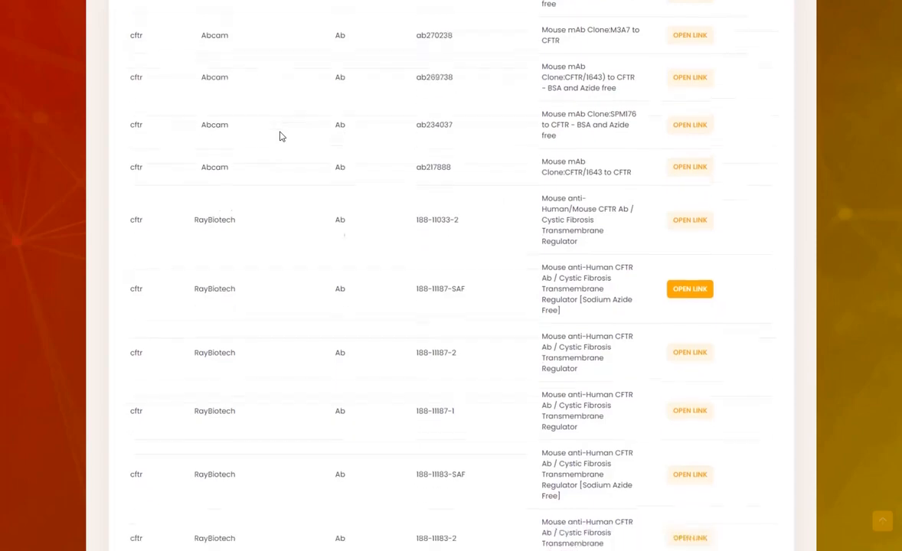
{"action": "scroll", "coordinate": [281, 137], "scroll_direction": "down", "scroll_amount": 2}
{"action": "scroll", "coordinate": [280, 137], "scroll_direction": "up", "scroll_amount": 4}
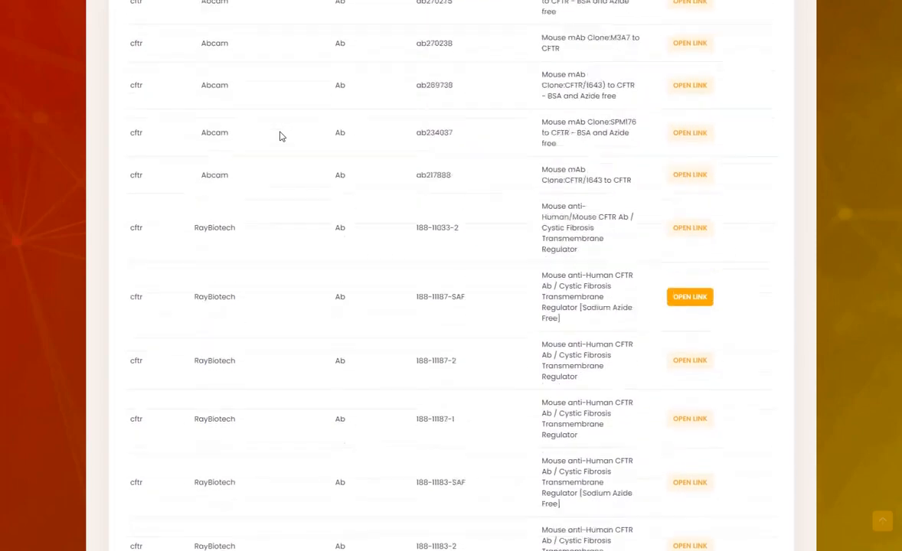
{"action": "scroll", "coordinate": [280, 137], "scroll_direction": "up", "scroll_amount": 4}
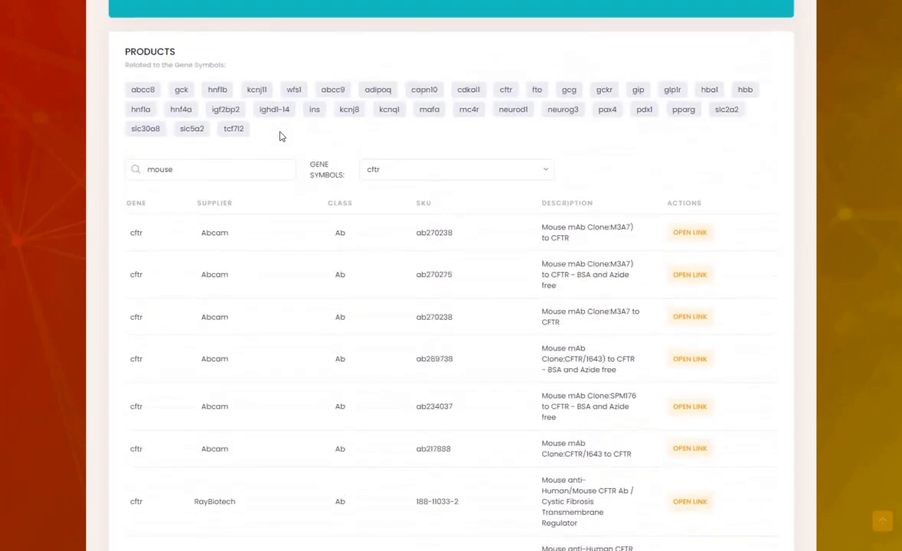
{"action": "scroll", "coordinate": [280, 137], "scroll_direction": "up", "scroll_amount": 1}
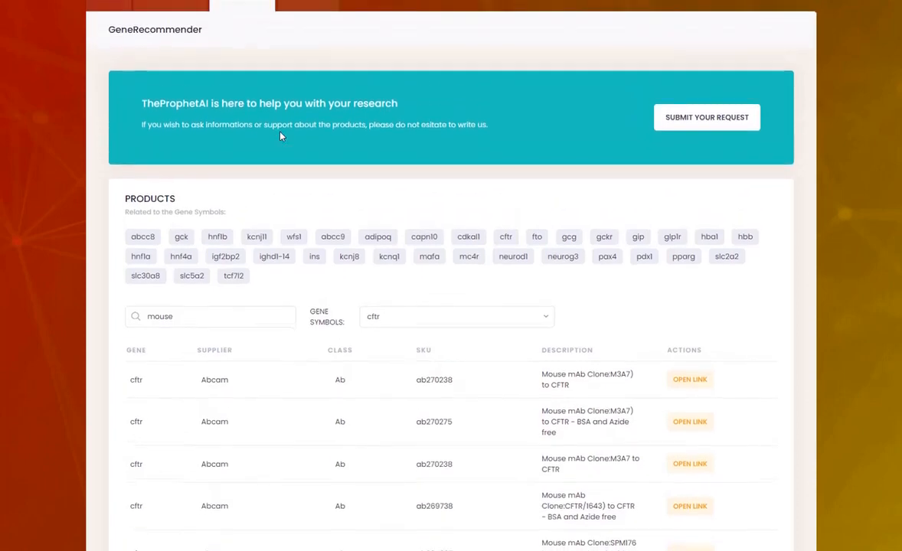
{"action": "scroll", "coordinate": [280, 136], "scroll_direction": "up", "scroll_amount": 2}
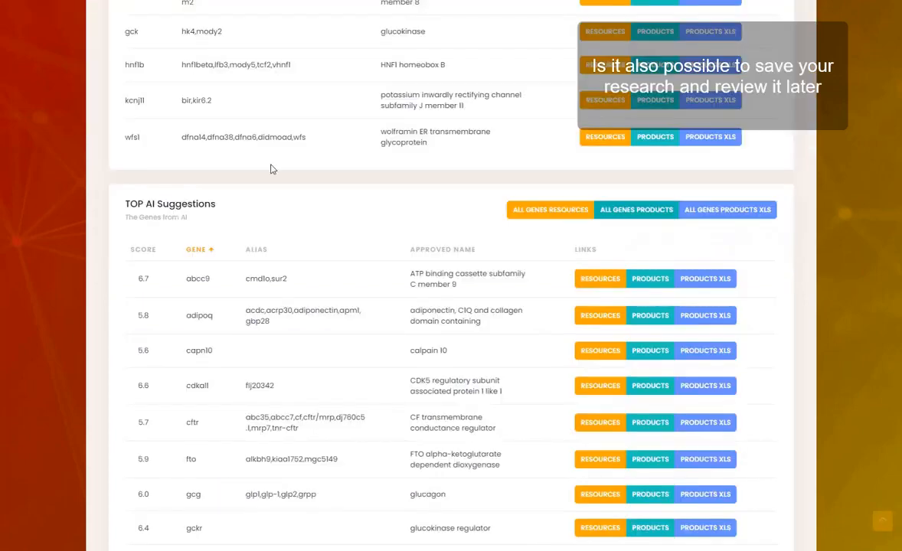
{"action": "scroll", "coordinate": [270, 169], "scroll_direction": "down", "scroll_amount": 1}
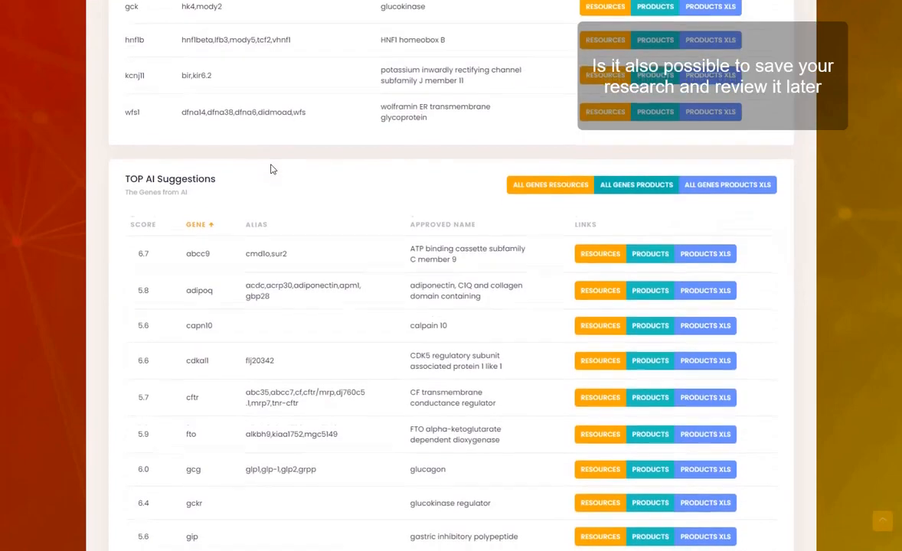
{"action": "scroll", "coordinate": [567, 156], "scroll_direction": "up", "scroll_amount": 5}
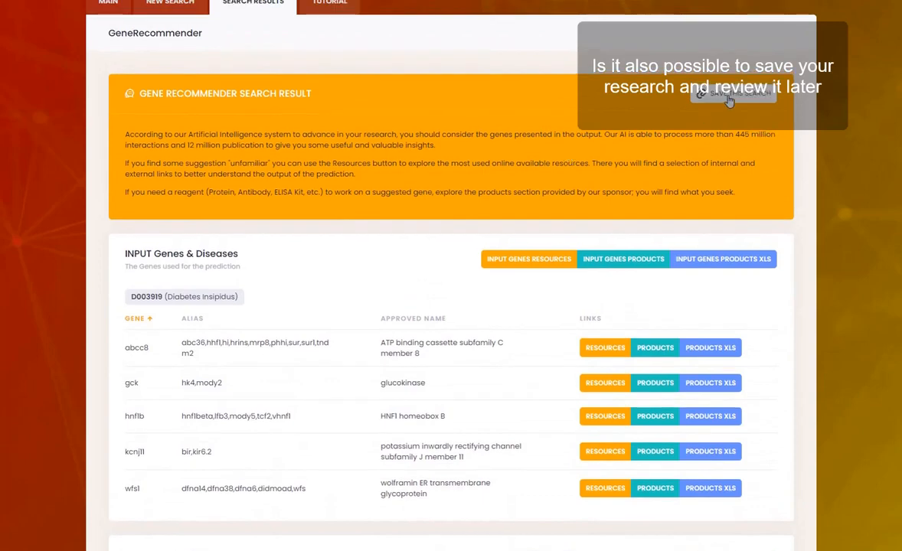
{"action": "left_click", "coordinate": [728, 98]}
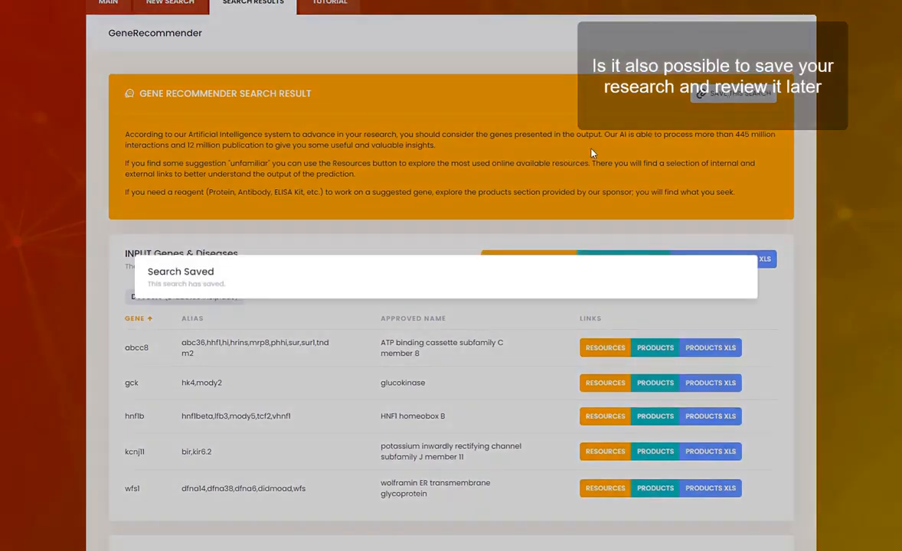
{"action": "scroll", "coordinate": [370, 160], "scroll_direction": "up", "scroll_amount": 2}
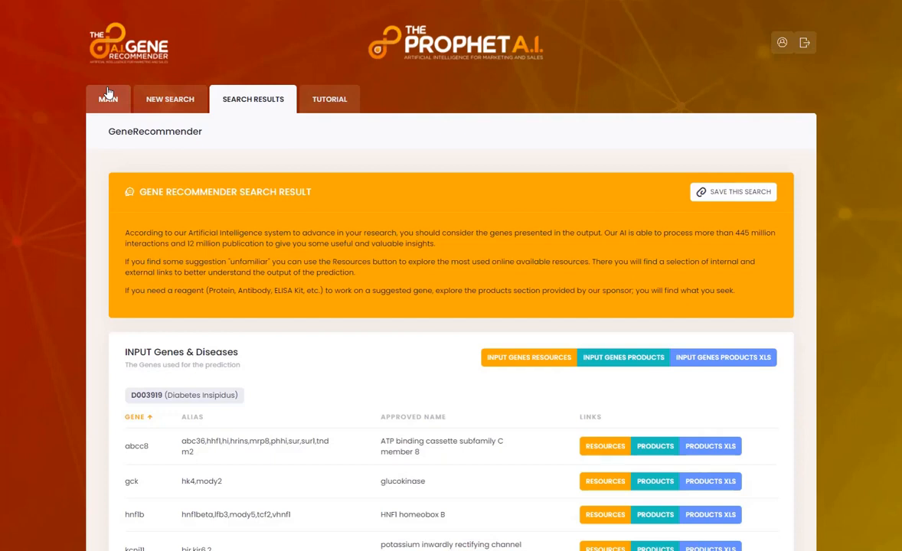
{"action": "left_click", "coordinate": [108, 93]}
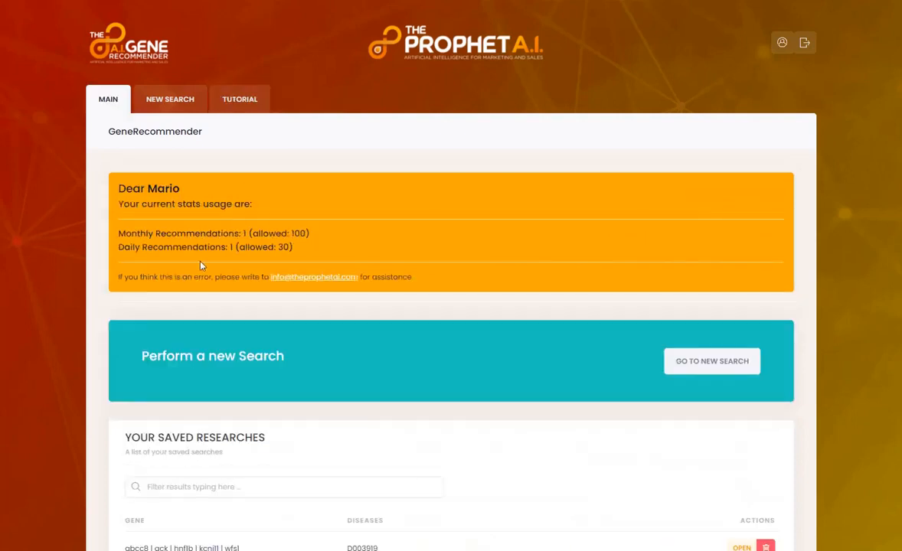
Step: Reopen the D003919 search from Your Latest Researches
{"action": "scroll", "coordinate": [451, 268], "scroll_direction": "down", "scroll_amount": 3}
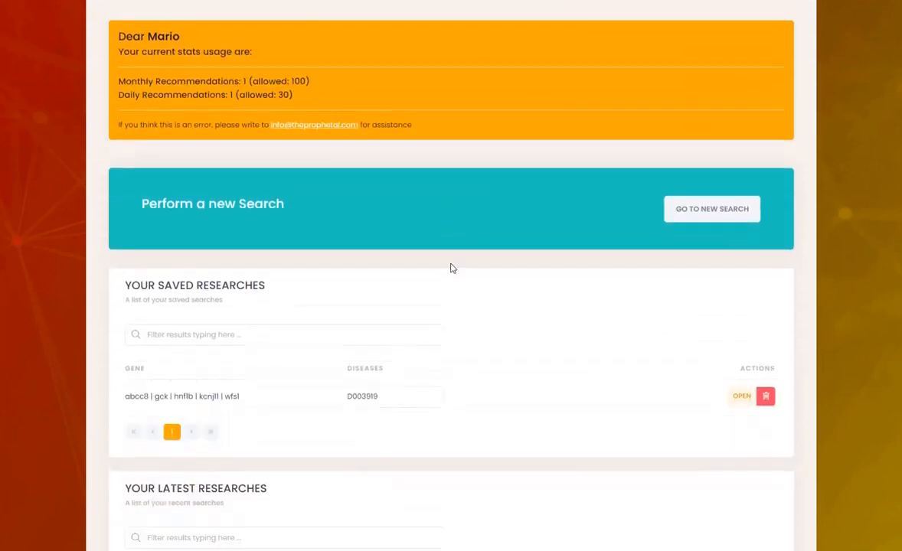
{"action": "scroll", "coordinate": [451, 268], "scroll_direction": "down", "scroll_amount": 1}
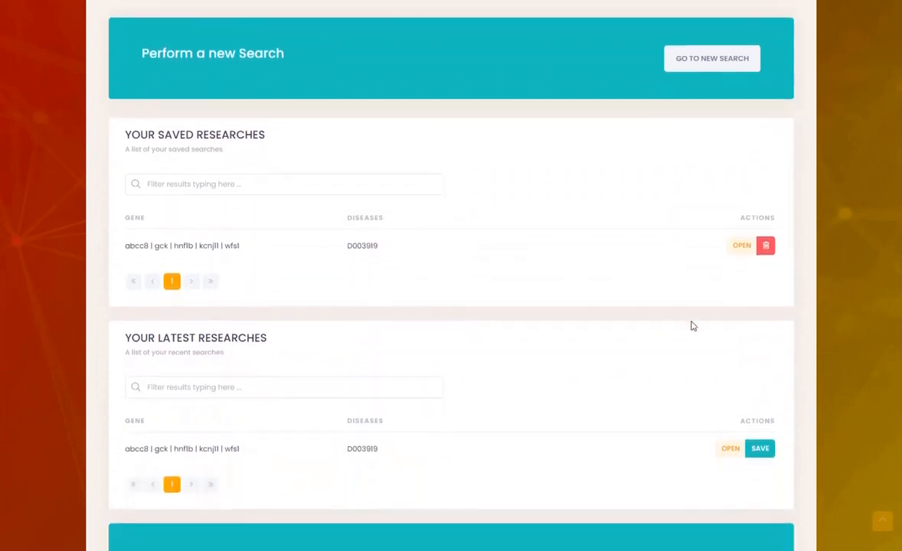
{"action": "left_click", "coordinate": [729, 456]}
Step: Export a TOP AI Suggestions gene's sponsor products as an XLS spreadsheet
{"action": "scroll", "coordinate": [729, 457], "scroll_direction": "down", "scroll_amount": 1}
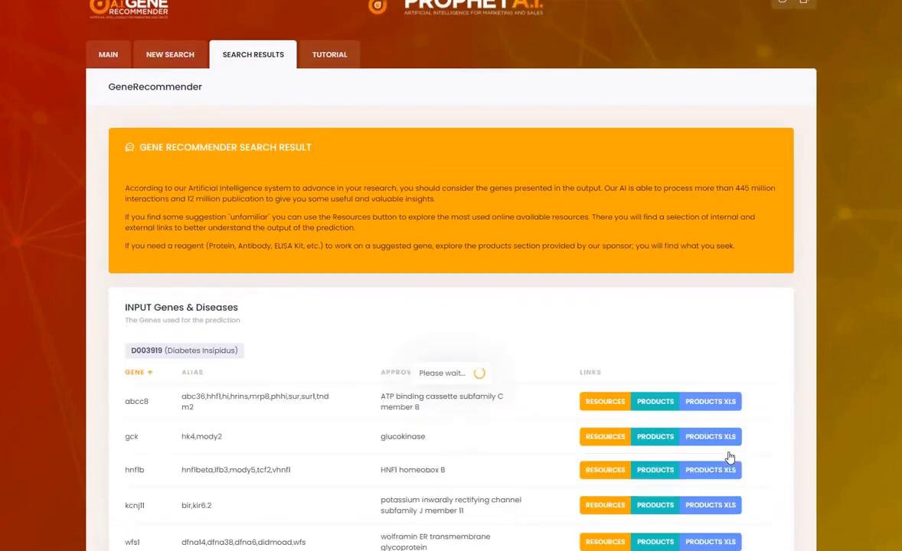
{"action": "scroll", "coordinate": [730, 457], "scroll_direction": "down", "scroll_amount": 4}
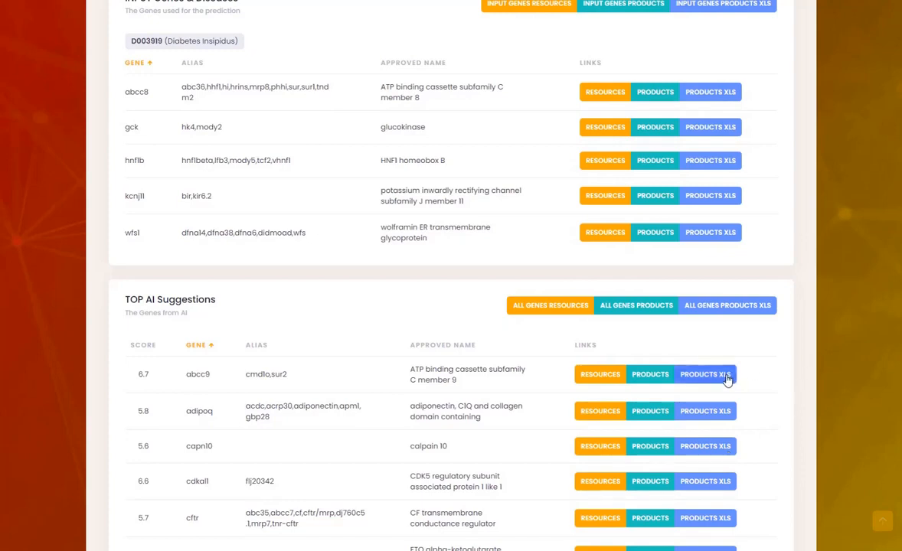
{"action": "left_click", "coordinate": [725, 448]}
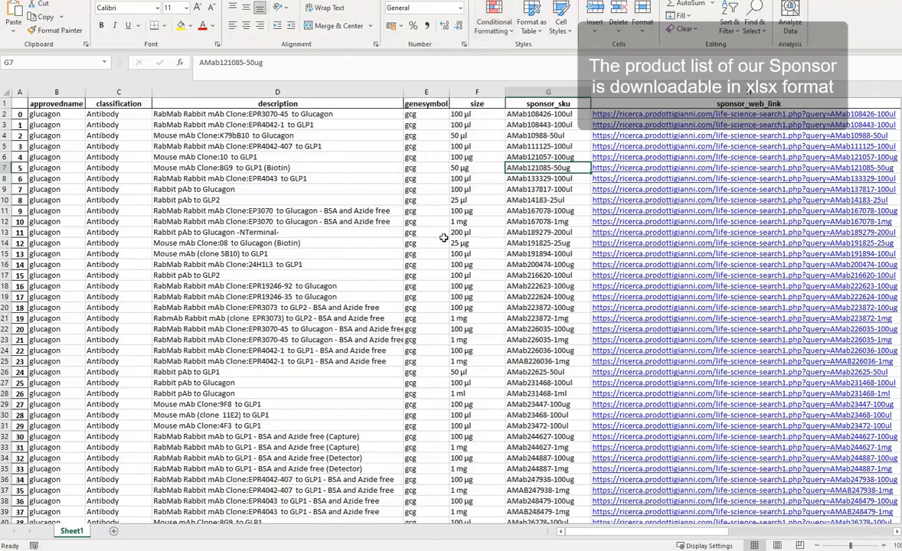
Step: Review the gcg sponsor SKUs and links in Sheet1, then go back to GeneRecommender's MAIN dashboard
{"action": "scroll", "coordinate": [443, 238], "scroll_direction": "down", "scroll_amount": 5}
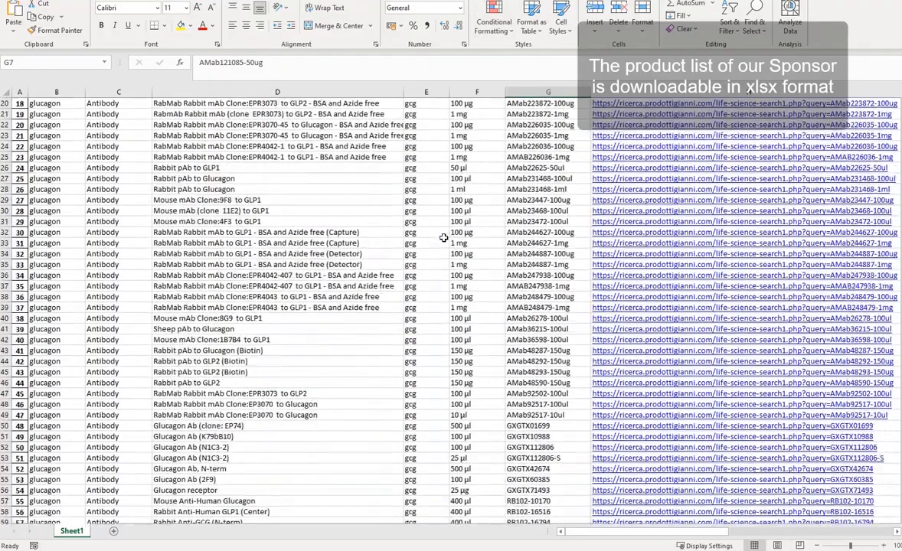
{"action": "scroll", "coordinate": [443, 238], "scroll_direction": "down", "scroll_amount": 18}
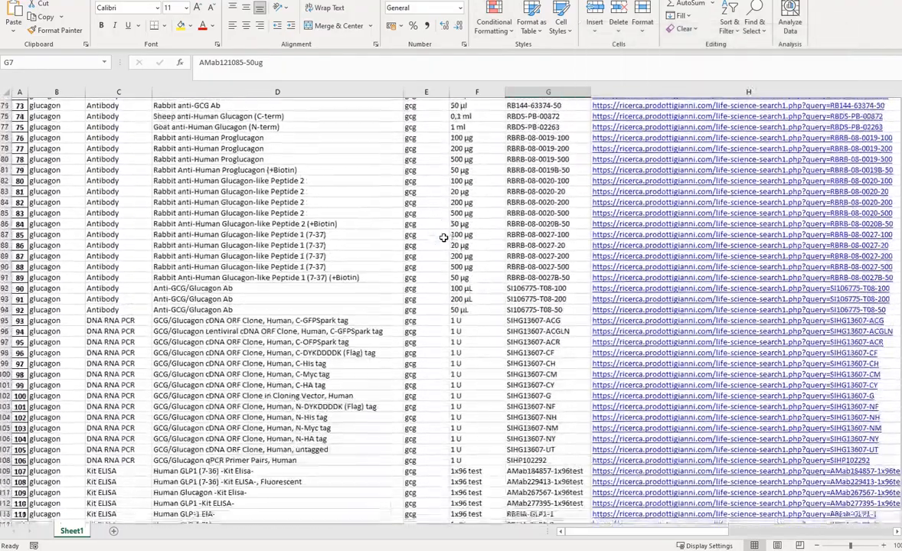
{"action": "scroll", "coordinate": [444, 238], "scroll_direction": "down", "scroll_amount": 8}
{"action": "scroll", "coordinate": [444, 238], "scroll_direction": "up", "scroll_amount": 20}
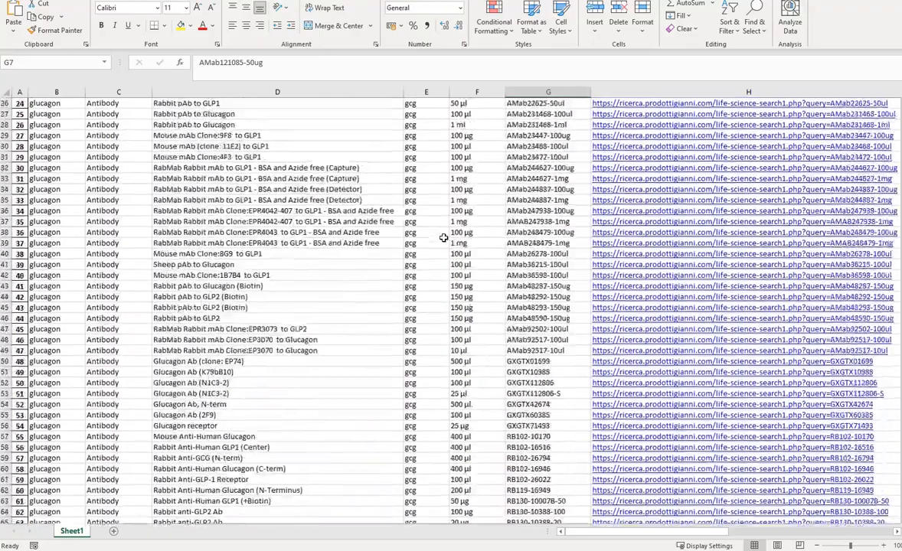
{"action": "scroll", "coordinate": [444, 238], "scroll_direction": "up", "scroll_amount": 8}
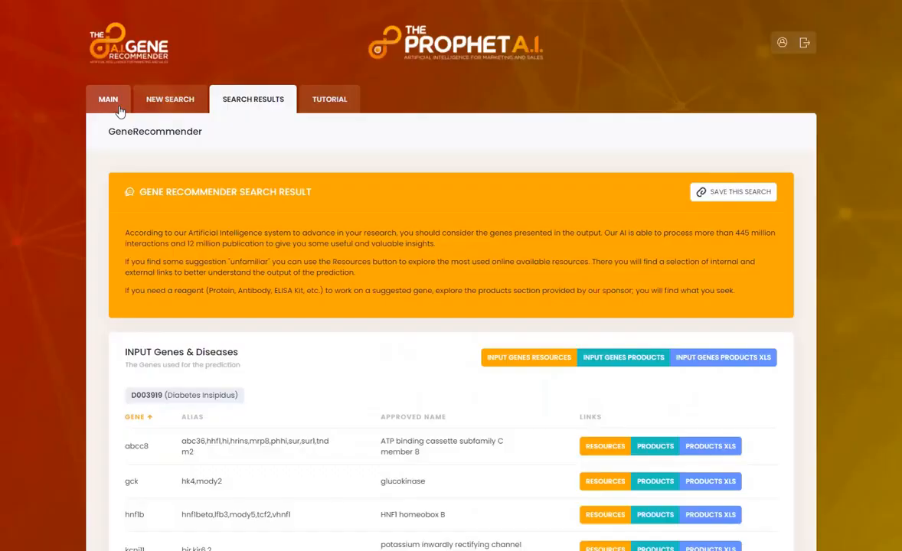
{"action": "left_click", "coordinate": [120, 112]}
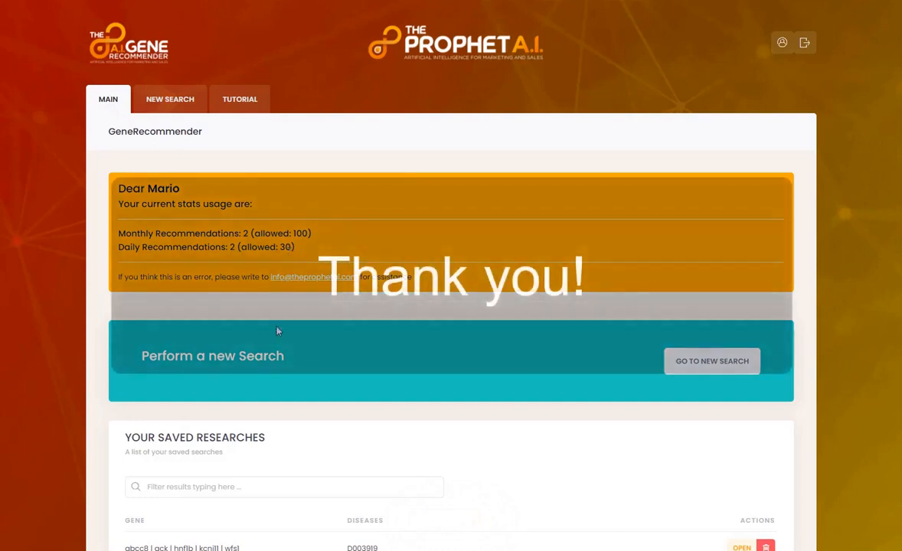
Step: Log out via the top-right logout icon and confirm LOG OUT
{"action": "scroll", "coordinate": [278, 391], "scroll_direction": "down", "scroll_amount": 1}
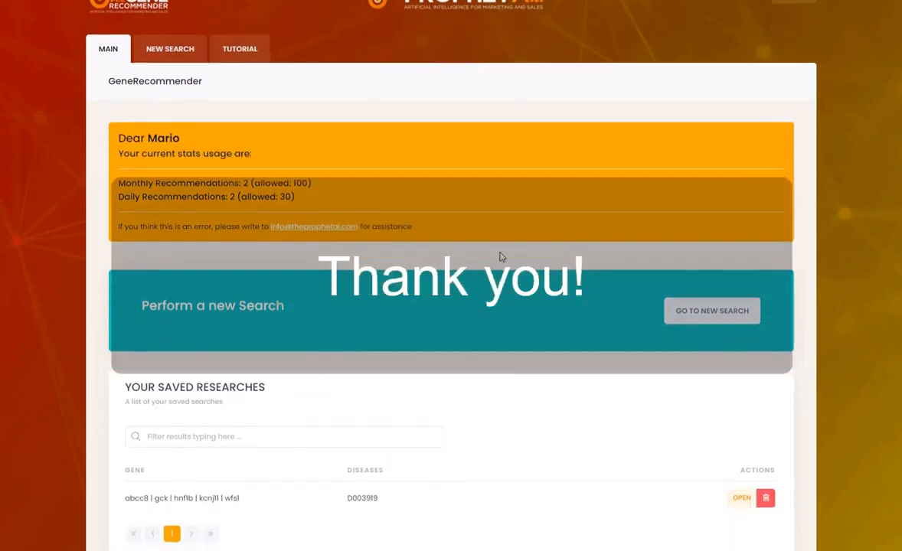
{"action": "scroll", "coordinate": [502, 256], "scroll_direction": "up", "scroll_amount": 1}
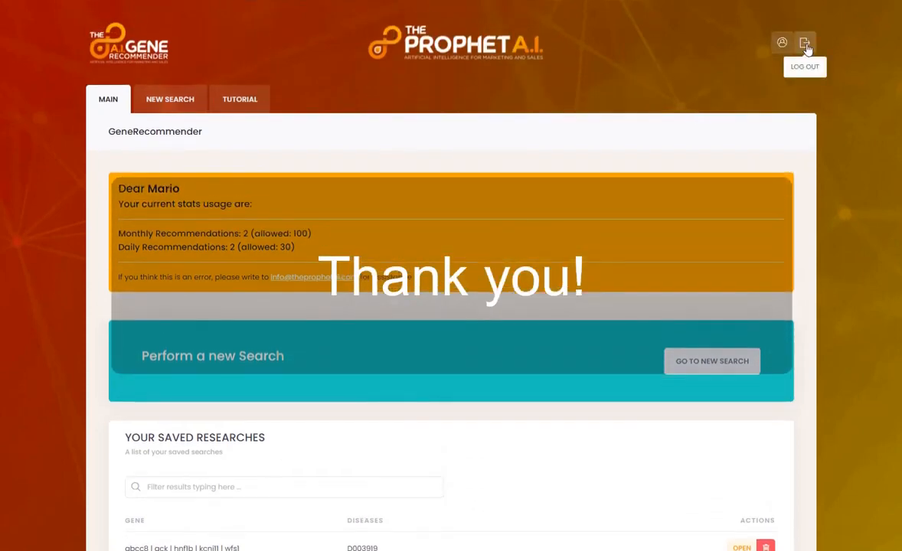
{"action": "left_click", "coordinate": [804, 43]}
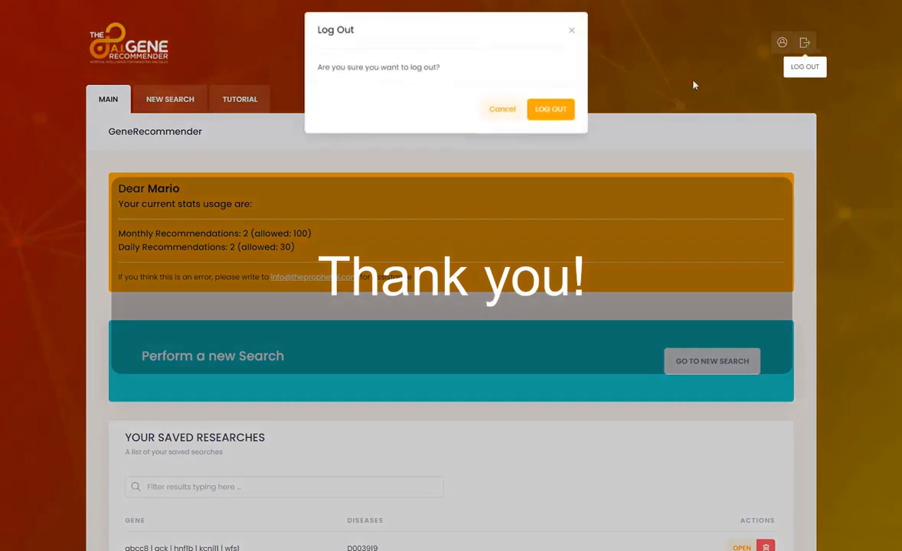
{"action": "left_click", "coordinate": [537, 113]}
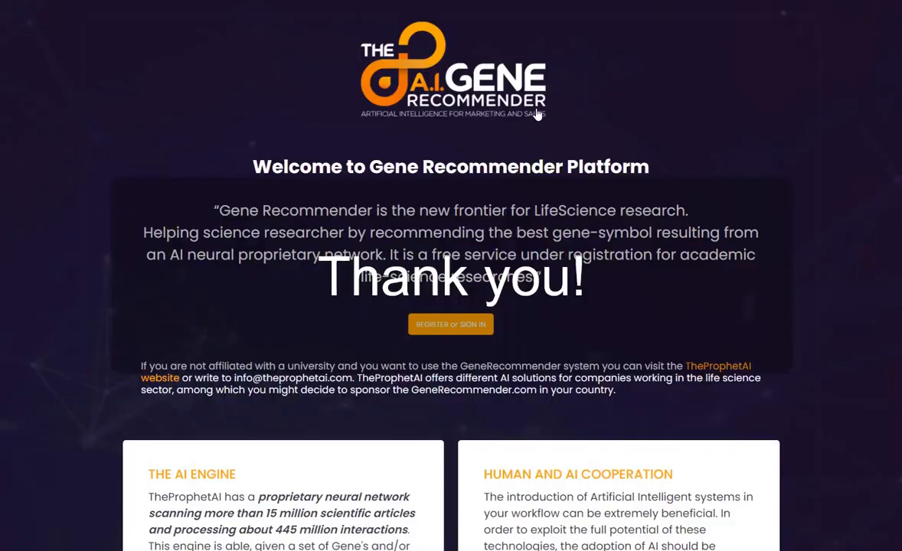